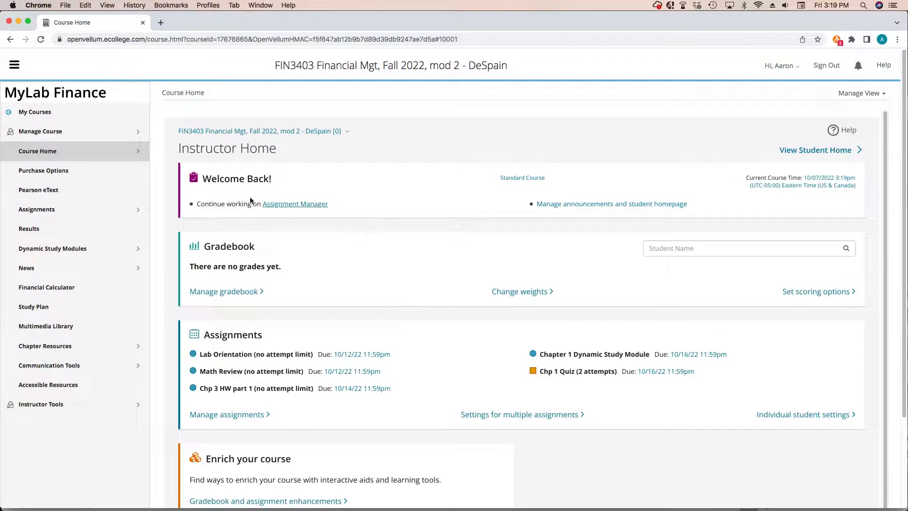
Open the Chp 5 HW part 2 assignment from the course's homework list
click(37, 210)
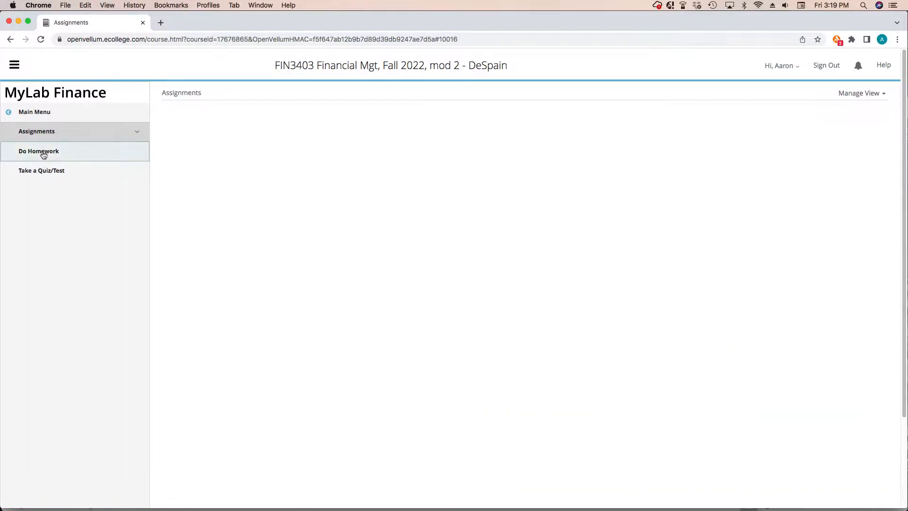
click(43, 151)
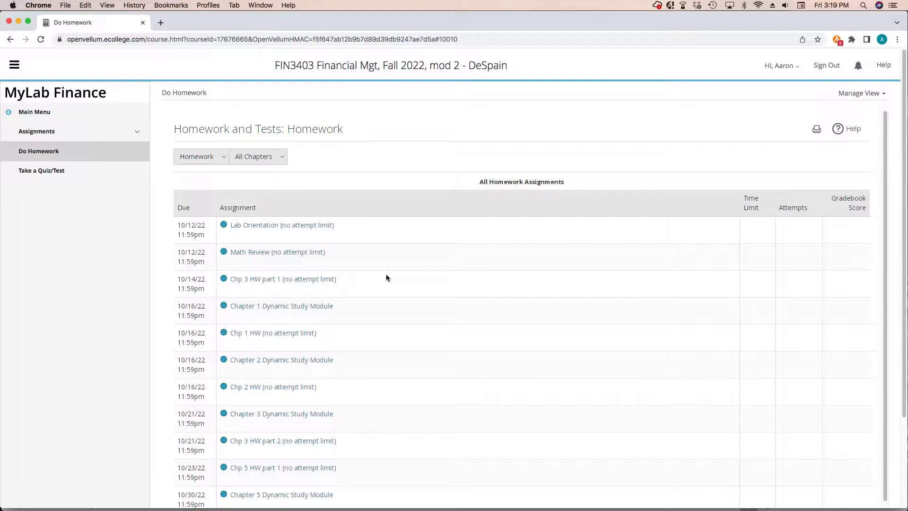
scroll(387, 278, down, 5)
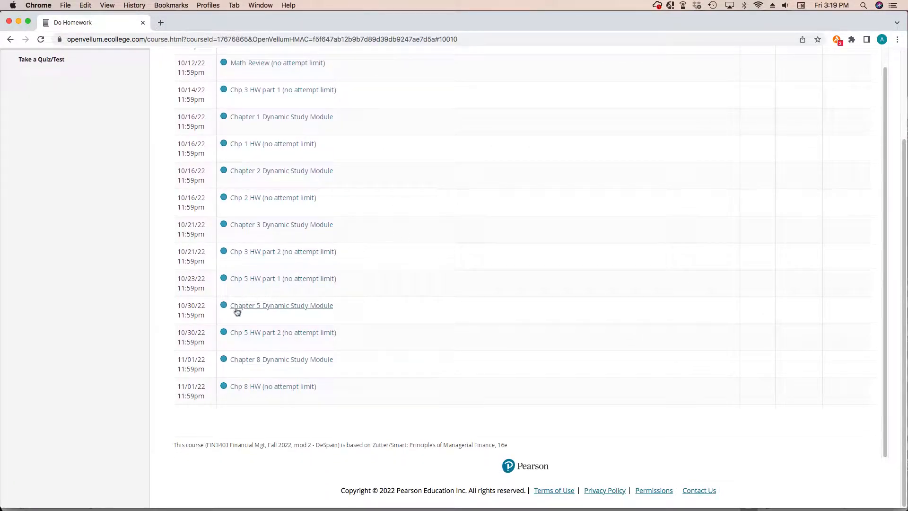
click(270, 333)
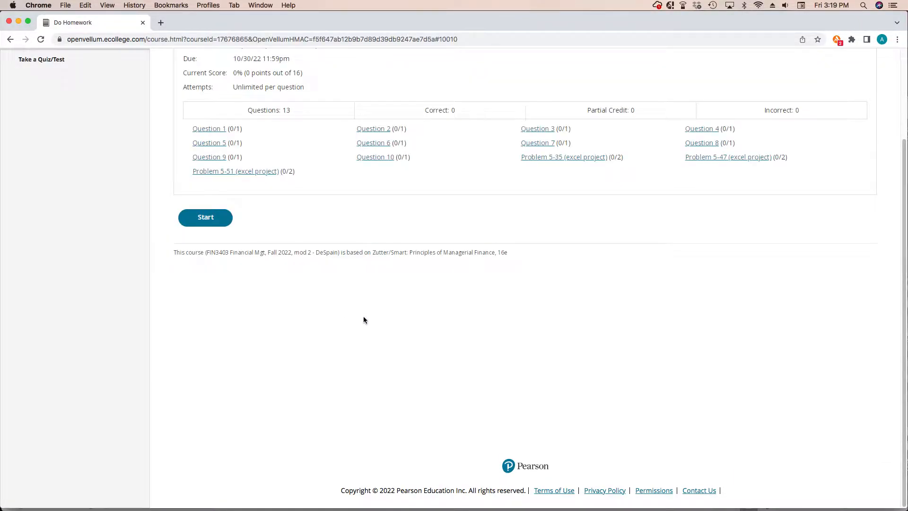
scroll(364, 318, up, 5)
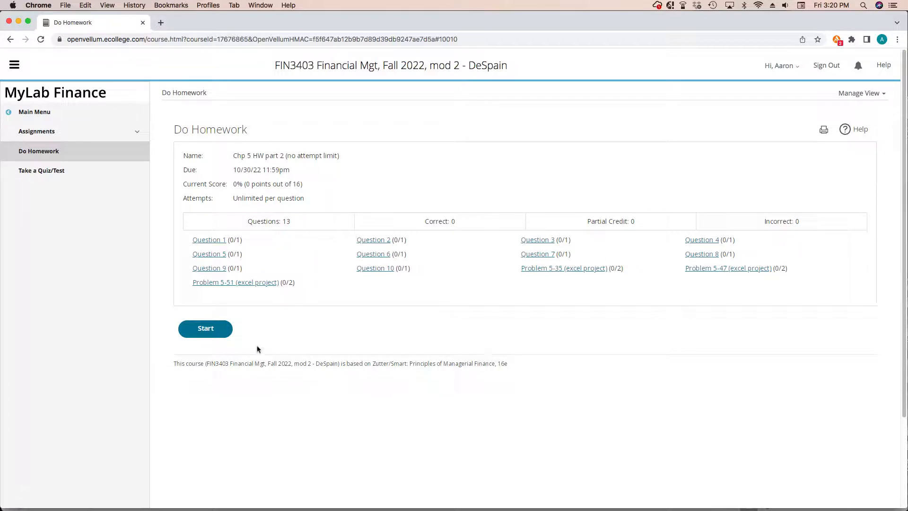
Launch Problem 5-51 (excel project) and bring up its starting materials
click(211, 283)
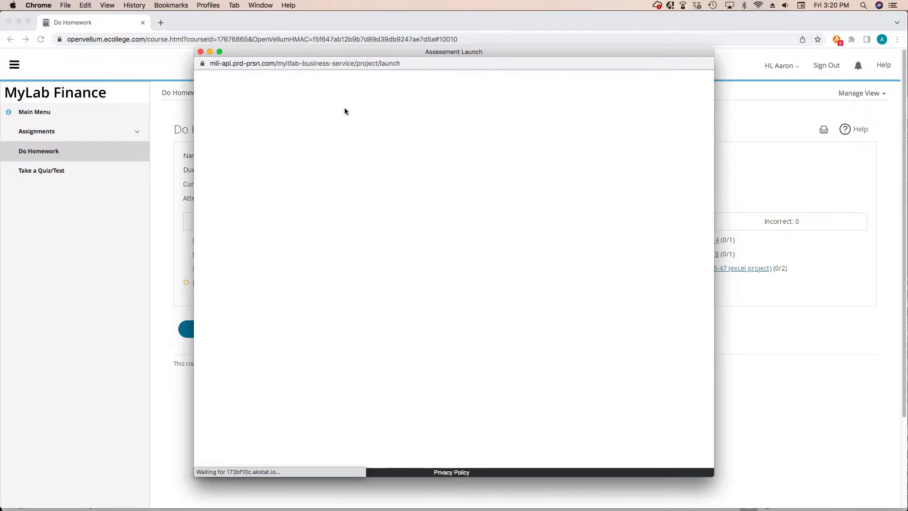
drag(368, 55, 323, 24)
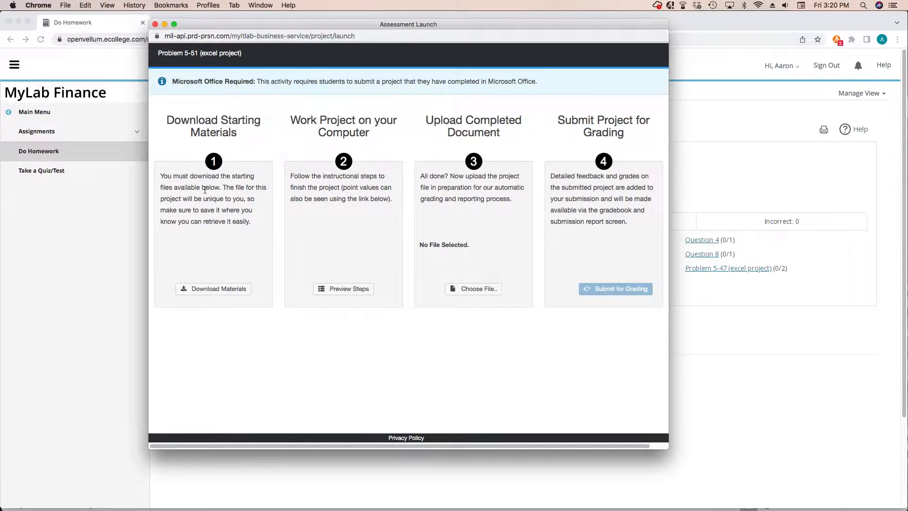
click(208, 288)
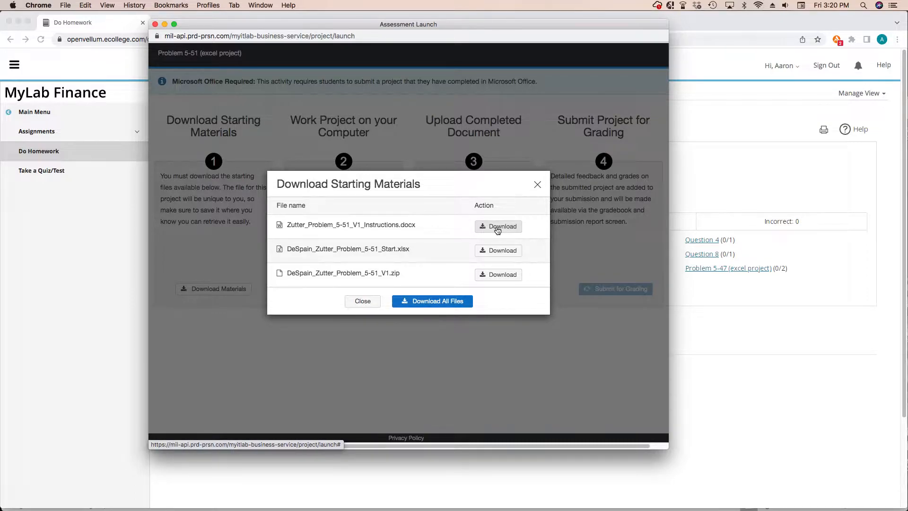
Examine the starting files offered for Problem 5-51: the instructions document, the start workbook and the zip archive
double_click(402, 249)
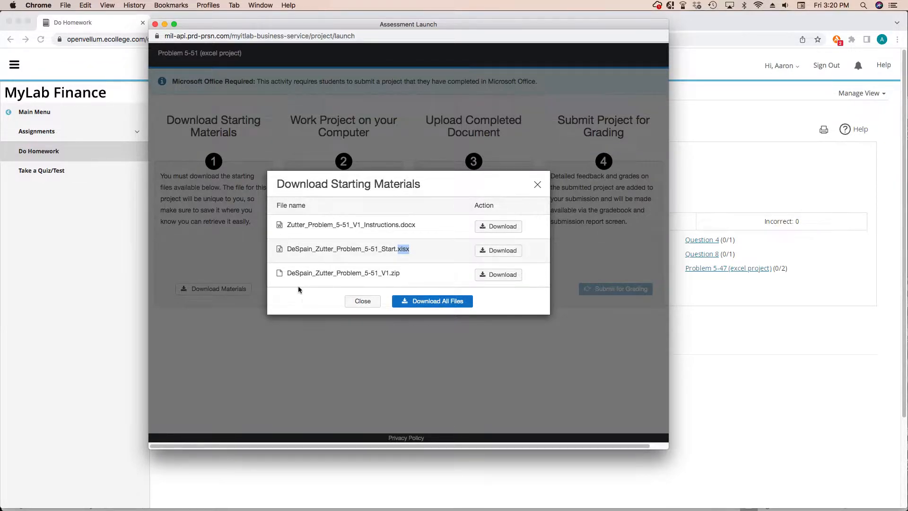
drag(296, 273, 417, 270)
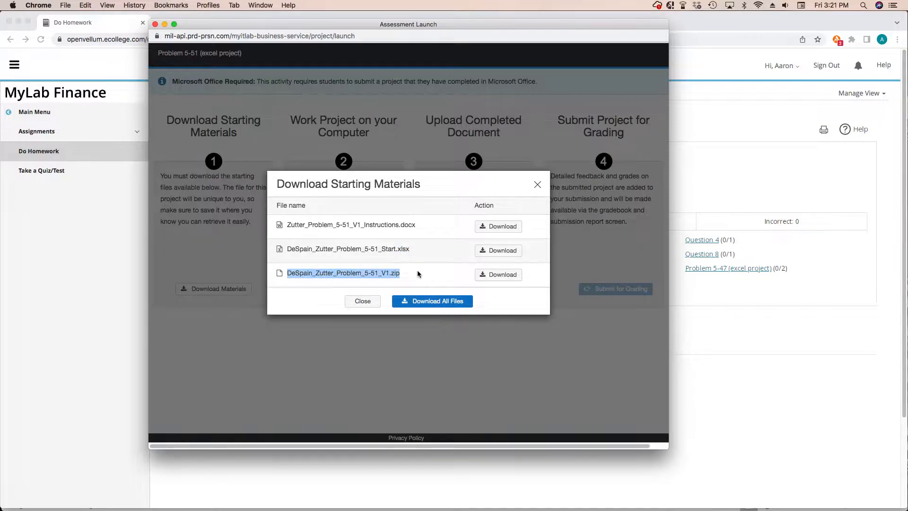
double_click(403, 249)
click(410, 224)
double_click(410, 224)
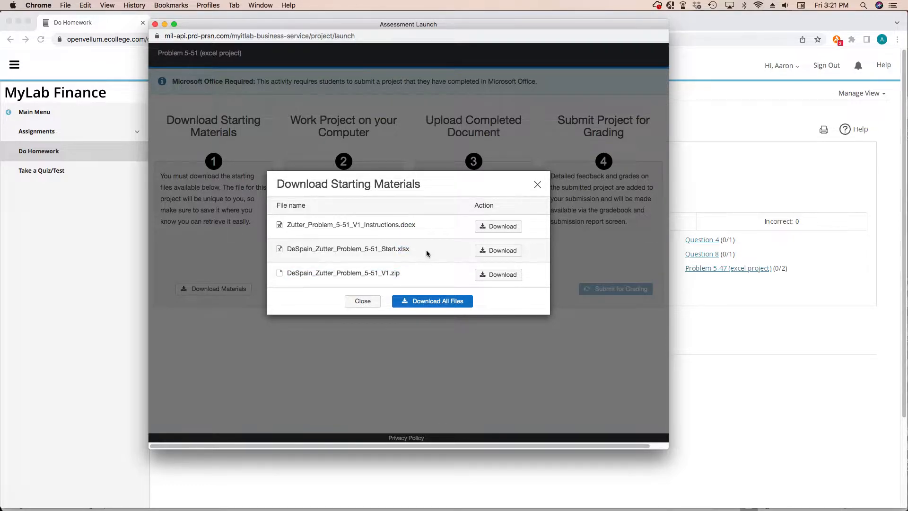
double_click(413, 222)
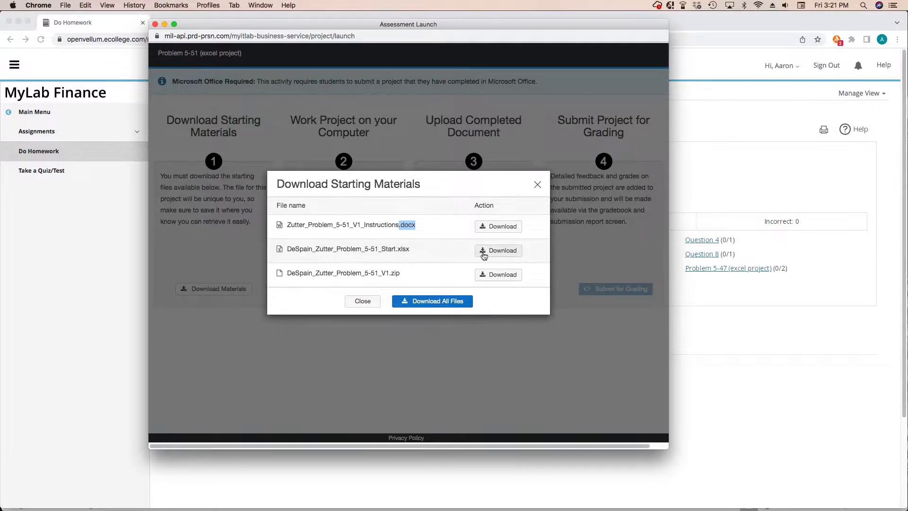
click(444, 252)
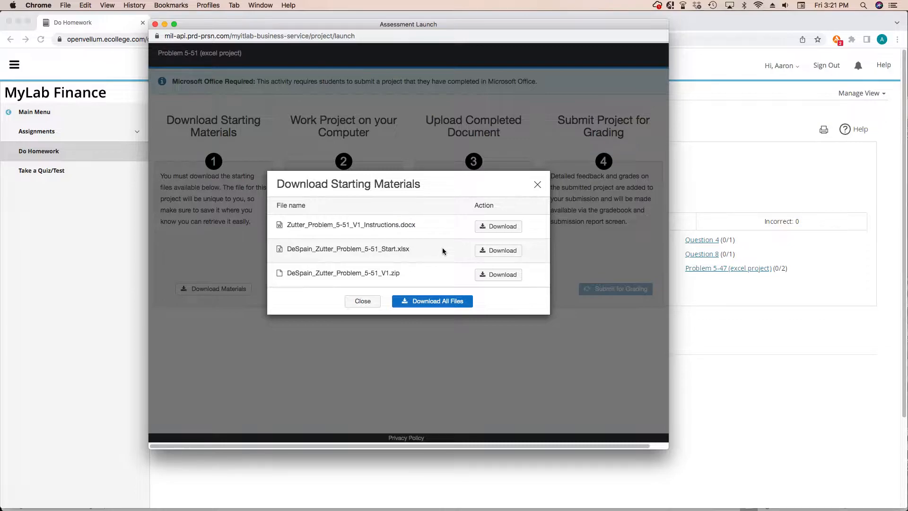
Download the Problem 5-51 start workbook (.xlsx) and open it in Excel
click(493, 250)
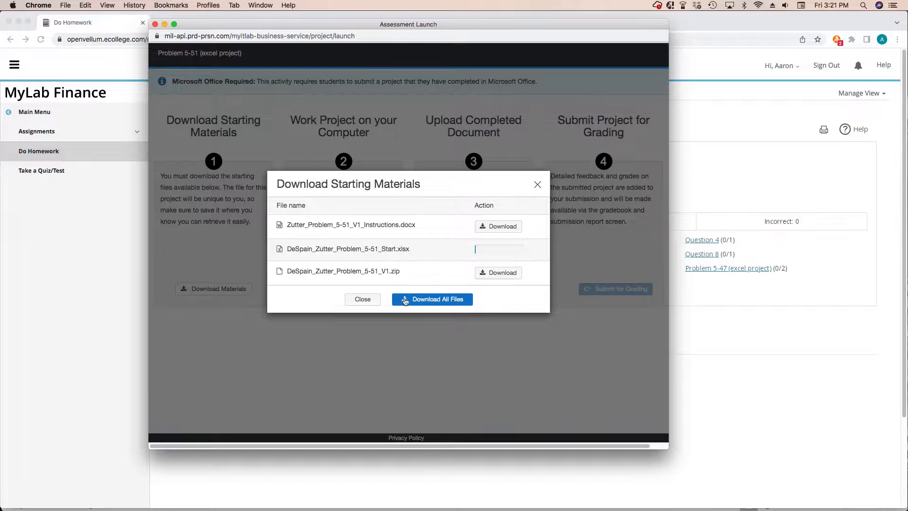
click(197, 435)
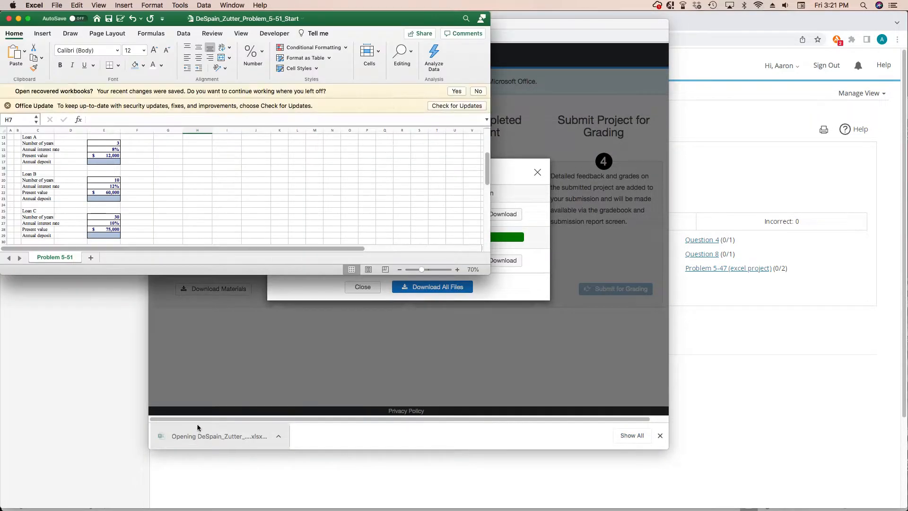
Enlarge the workbook window and move it over the project launch window
drag(326, 274, 378, 446)
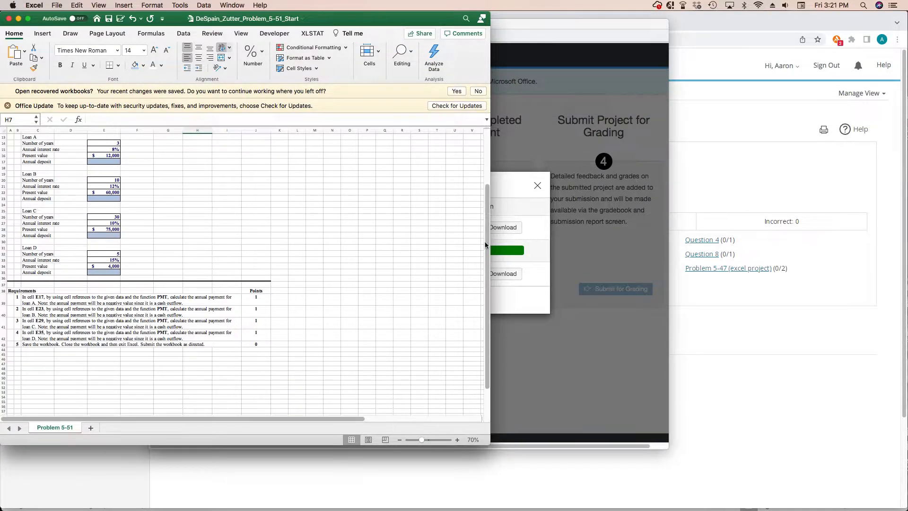
drag(491, 244, 504, 244)
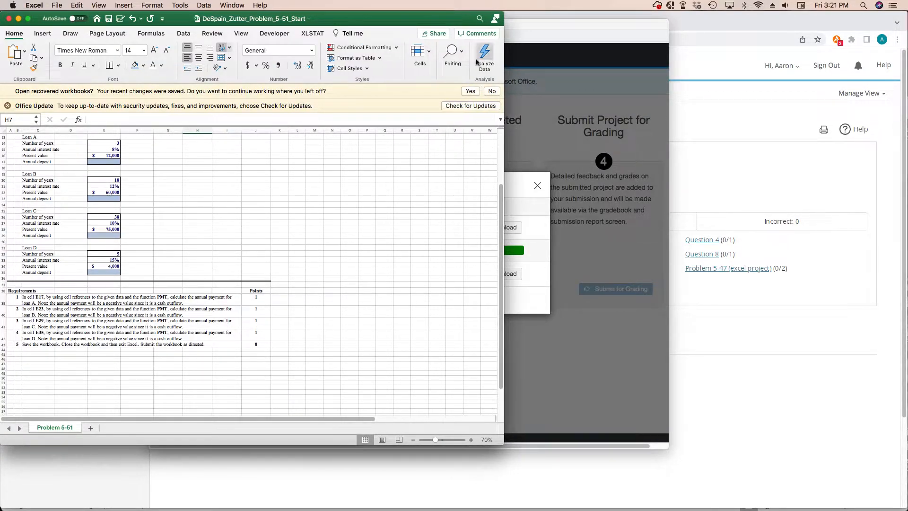
drag(425, 25, 585, 56)
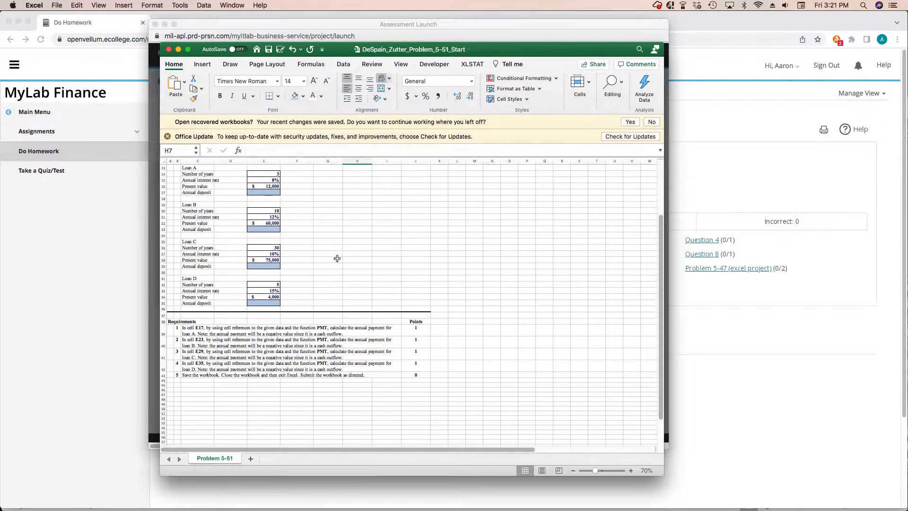
Review the requirements in rows 39 to 43 and the annual deposit answer cells E17, E23 and E29
drag(188, 331, 197, 378)
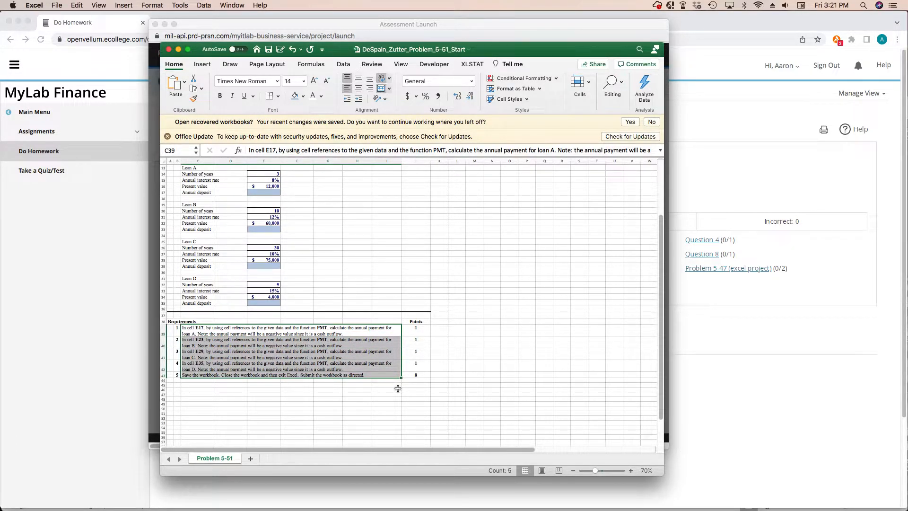
scroll(398, 388, up, 4)
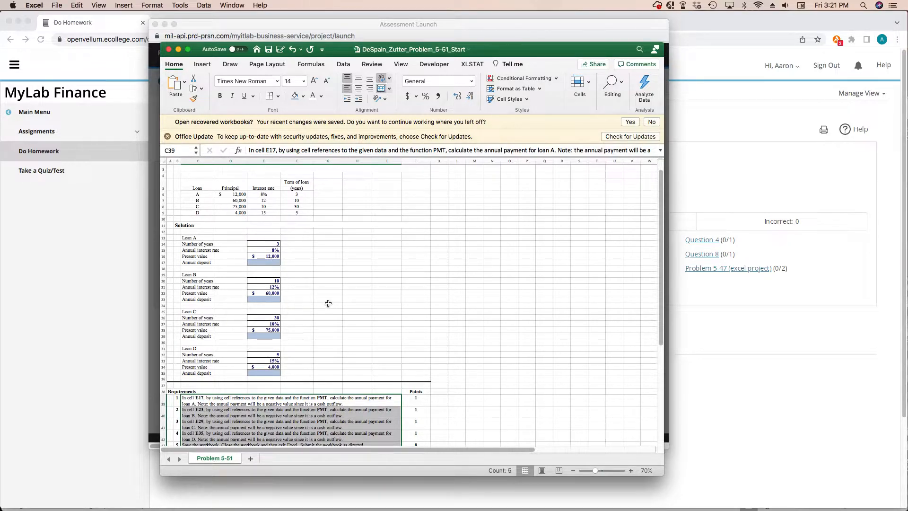
scroll(328, 303, down, 1)
click(266, 255)
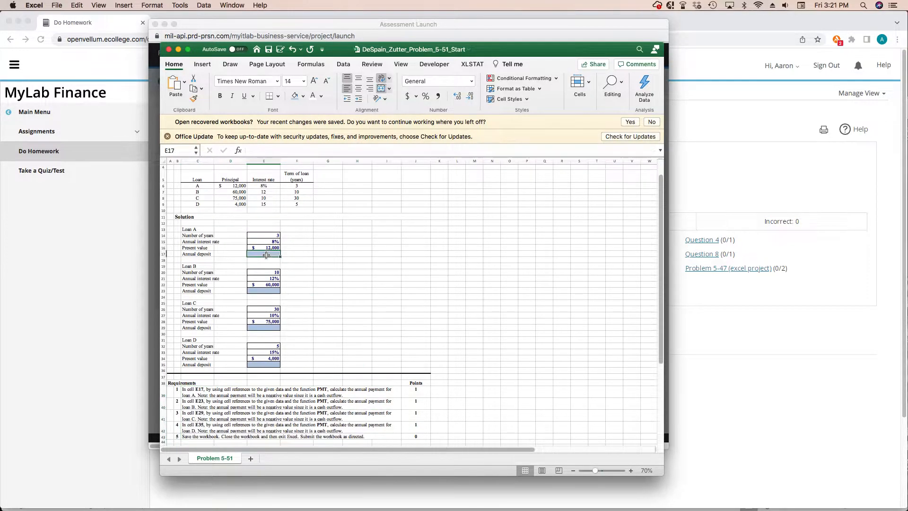
click(259, 290)
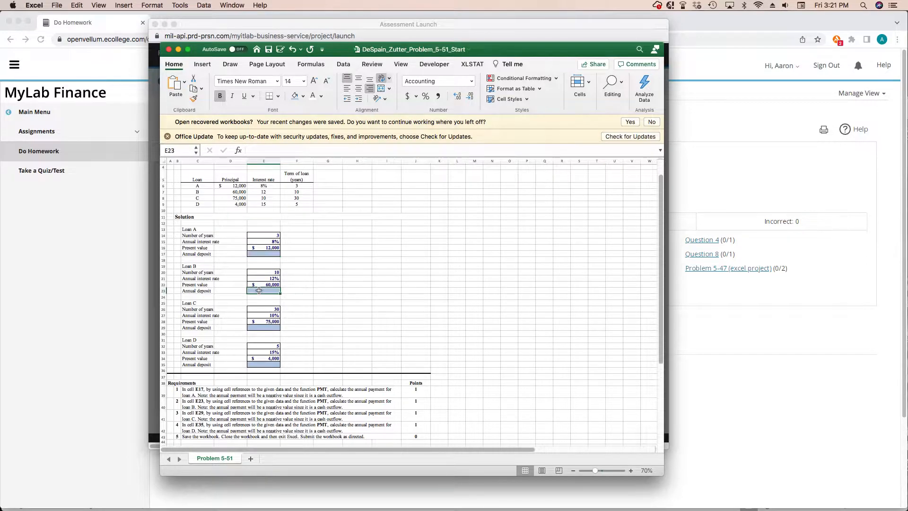
click(268, 327)
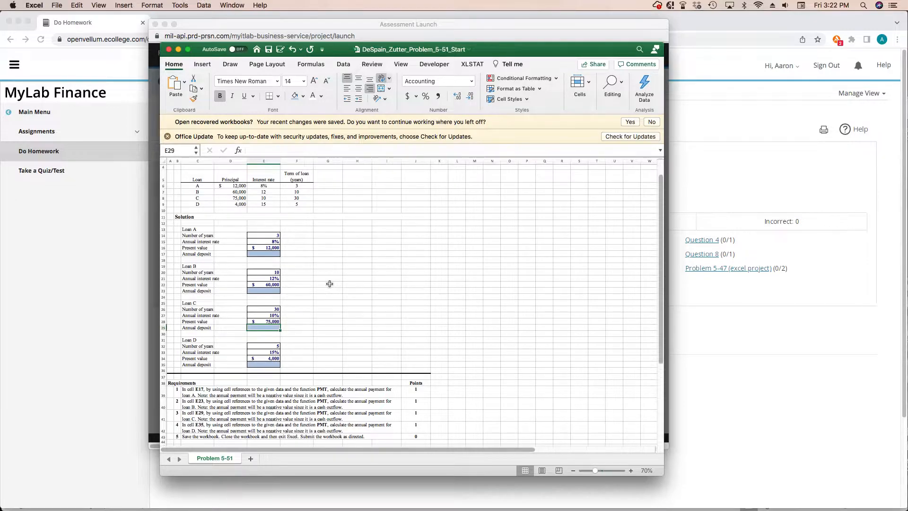
scroll(325, 331, down, 3)
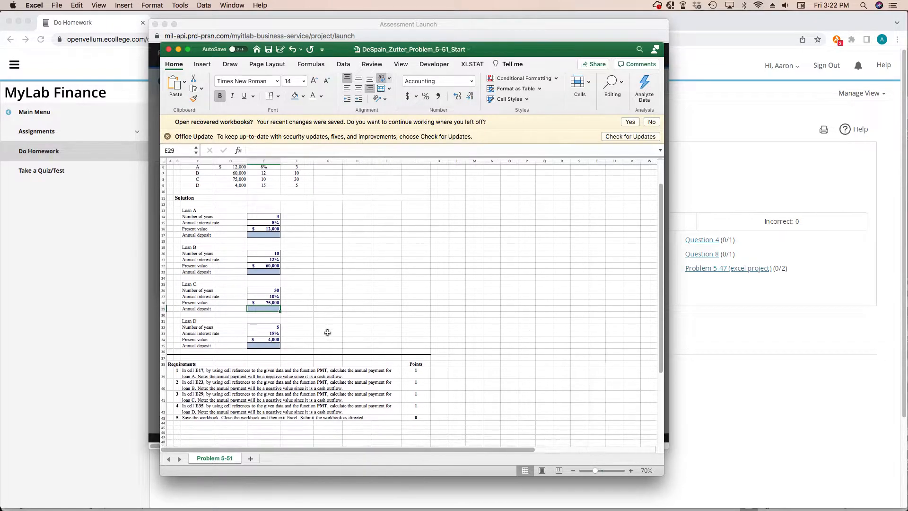
click(212, 372)
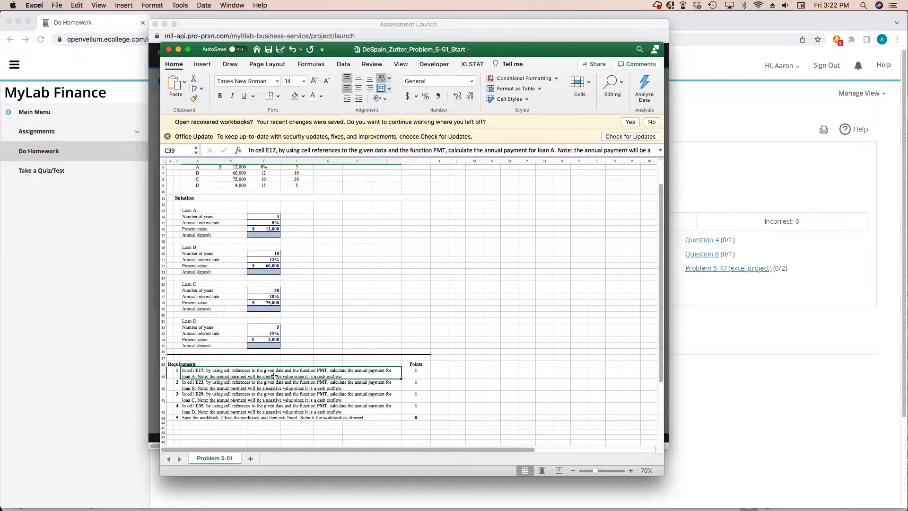
Read requirement 1 on the PMT function and compare it with Loan A's answer cell E17
click(630, 471)
click(630, 470)
click(630, 471)
scroll(467, 370, down, 5)
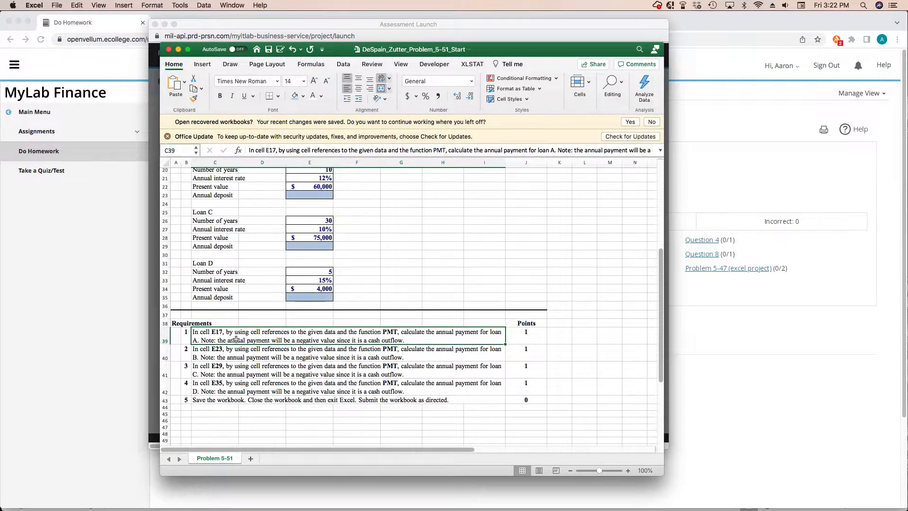
scroll(234, 337, up, 5)
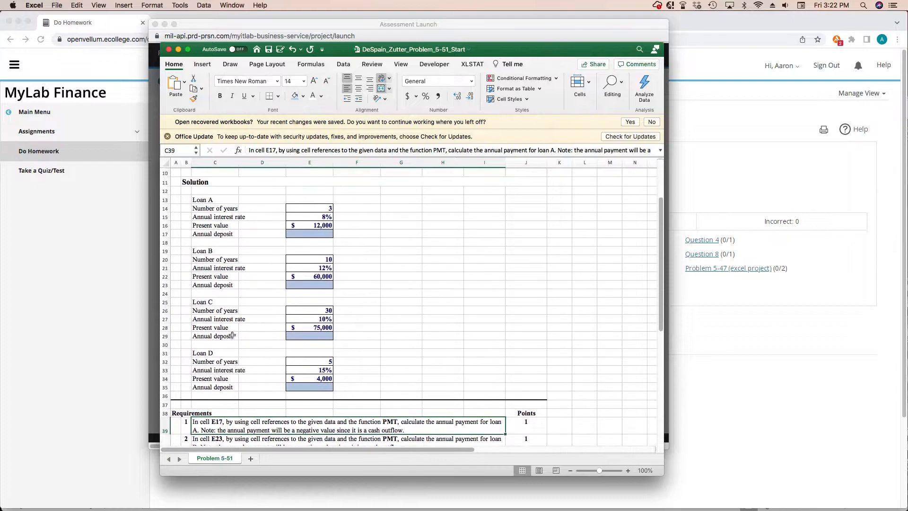
click(315, 232)
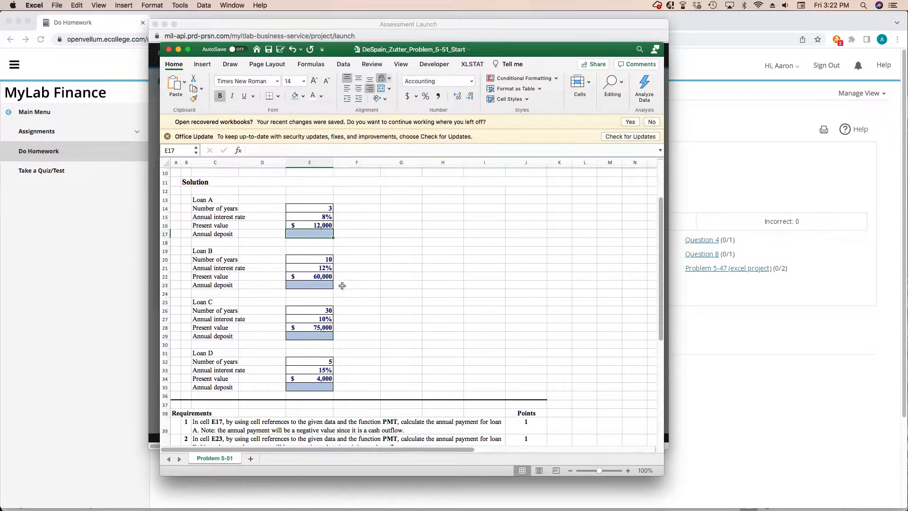
scroll(340, 286, down, 5)
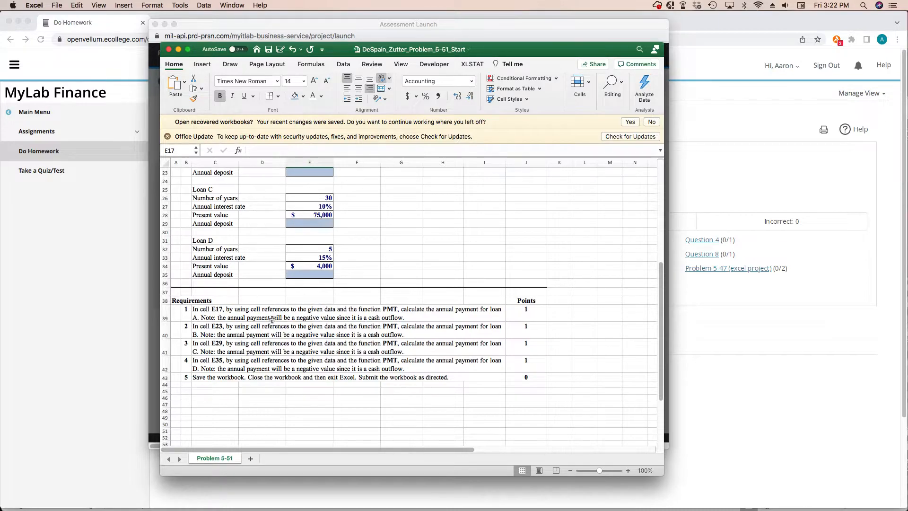
scroll(310, 383, up, 10)
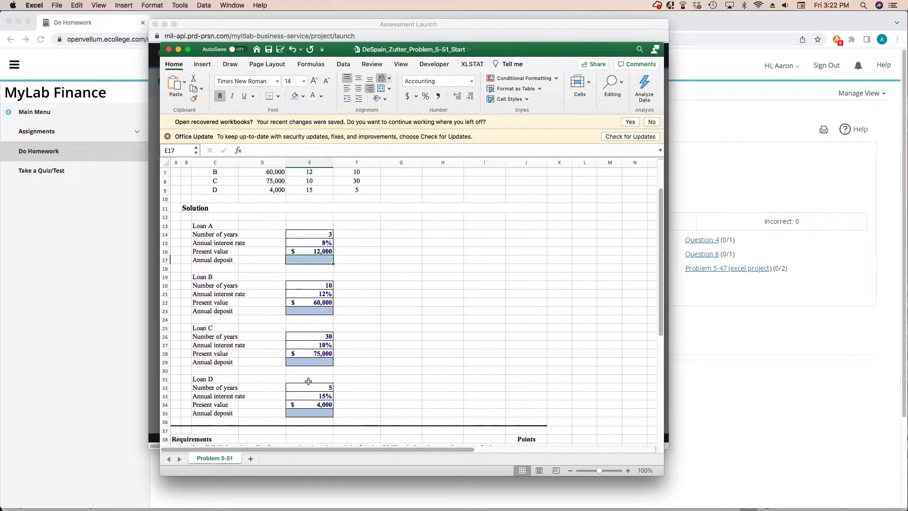
Examine the loan payment problem statement and Loan A's years, interest rate and present value in E14 to E16
scroll(308, 381, up, 2)
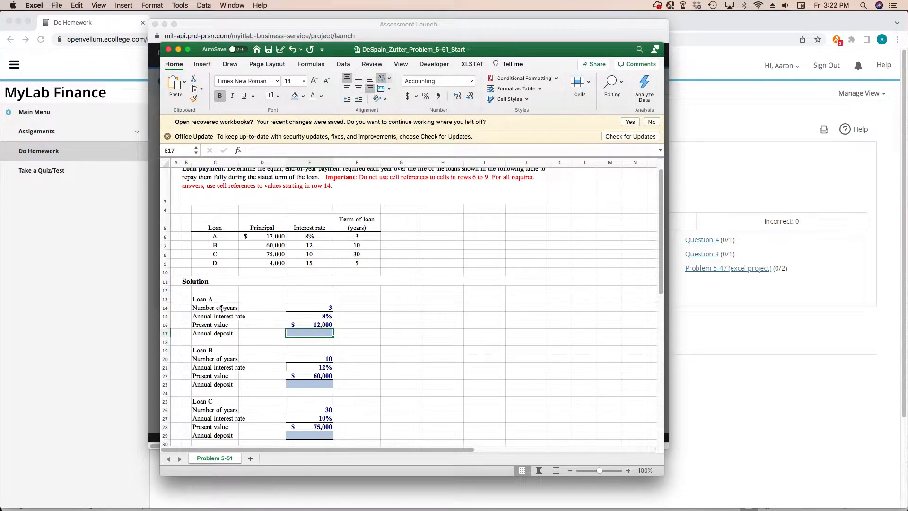
click(303, 308)
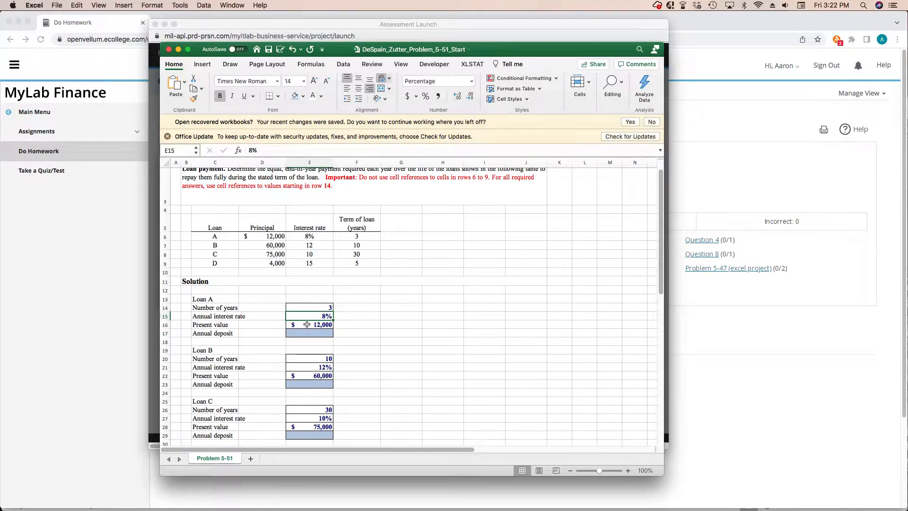
click(307, 325)
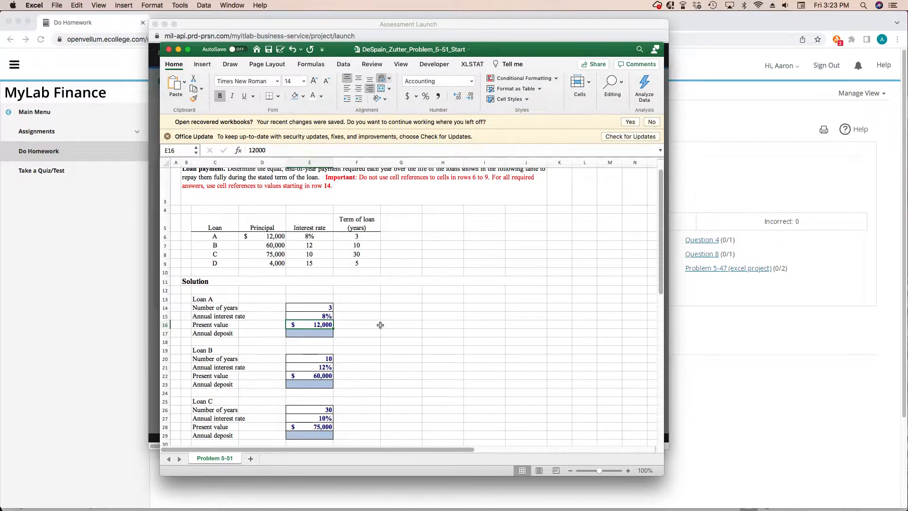
scroll(410, 366, up, 1)
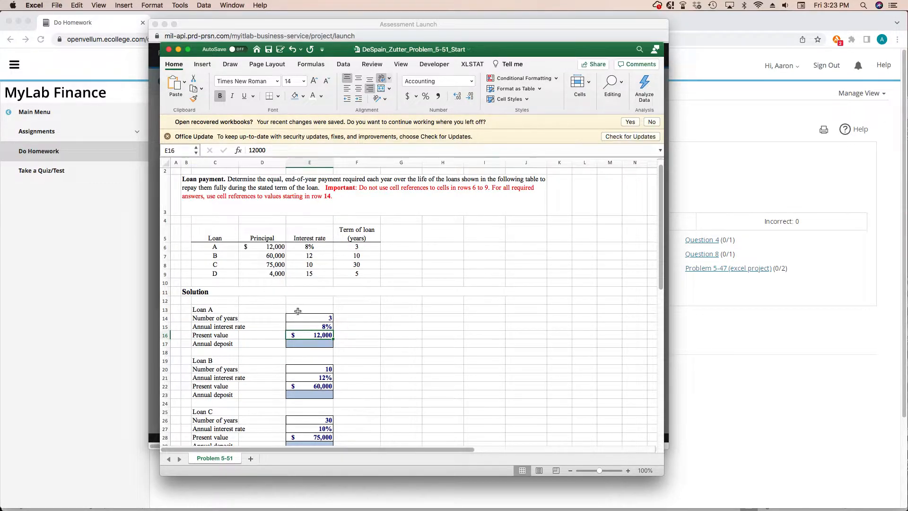
scroll(361, 344, down, 2)
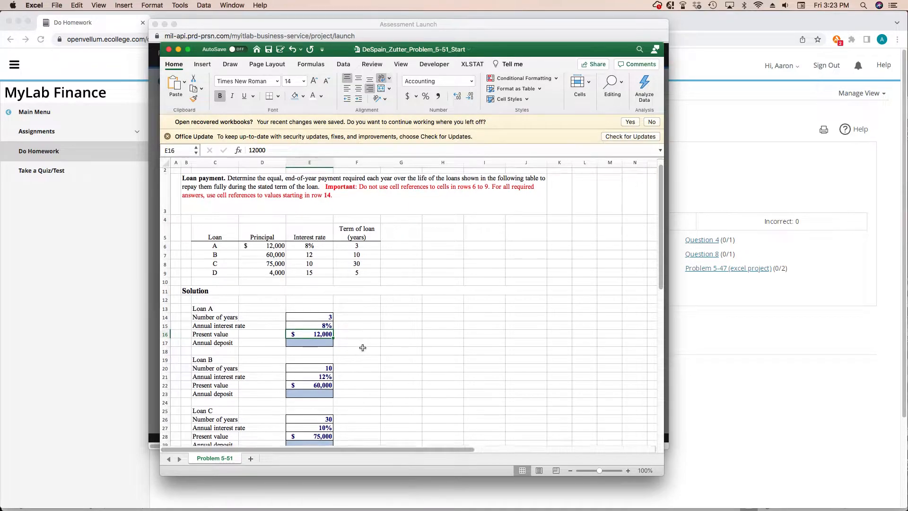
Compare Loan A's years, rate and present value in E14 to E16 with the given loan table in rows 4 to 9
drag(319, 299, 321, 316)
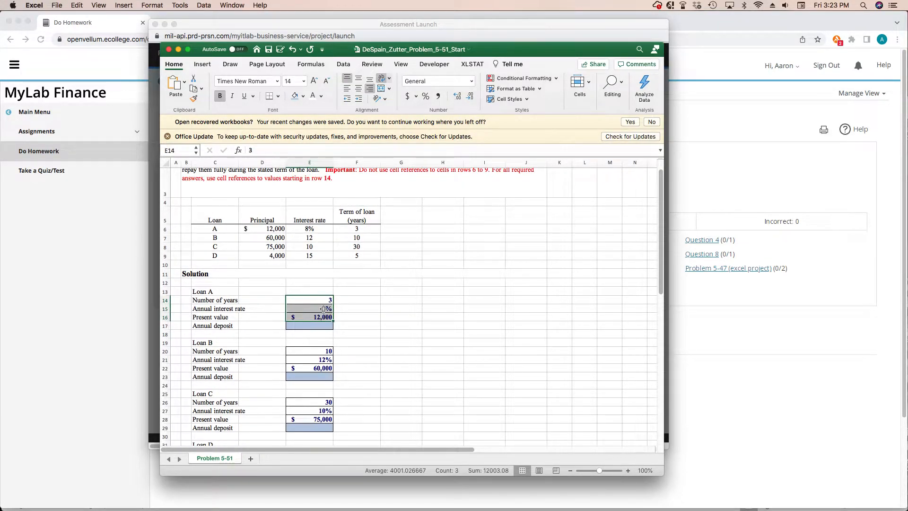
click(278, 230)
click(309, 229)
drag(345, 203, 217, 256)
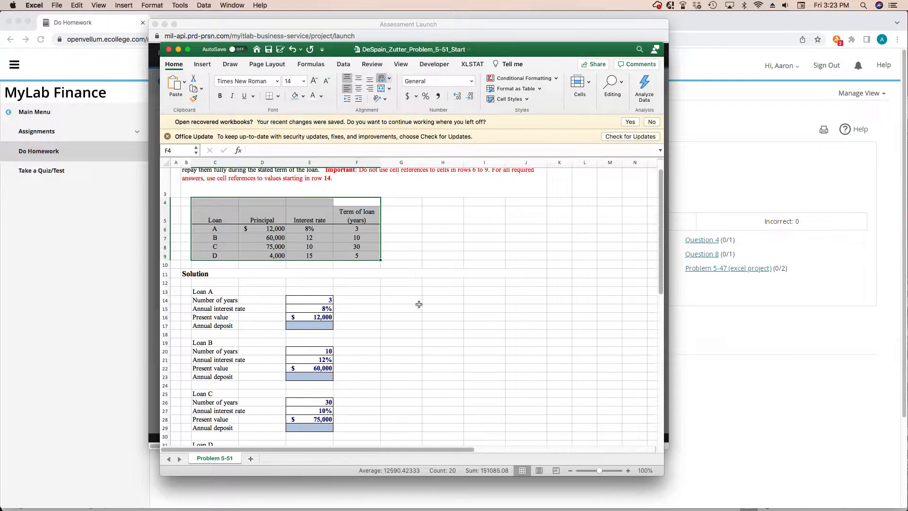
scroll(419, 304, up, 3)
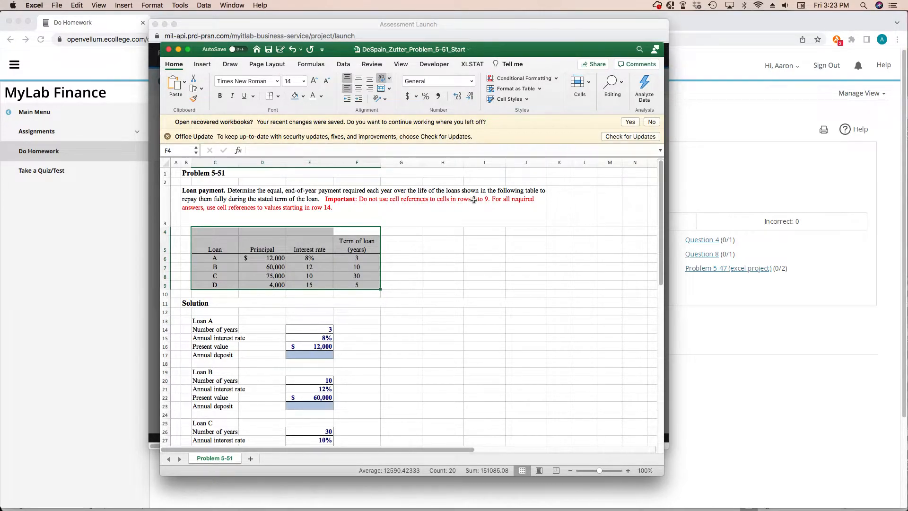
click(478, 298)
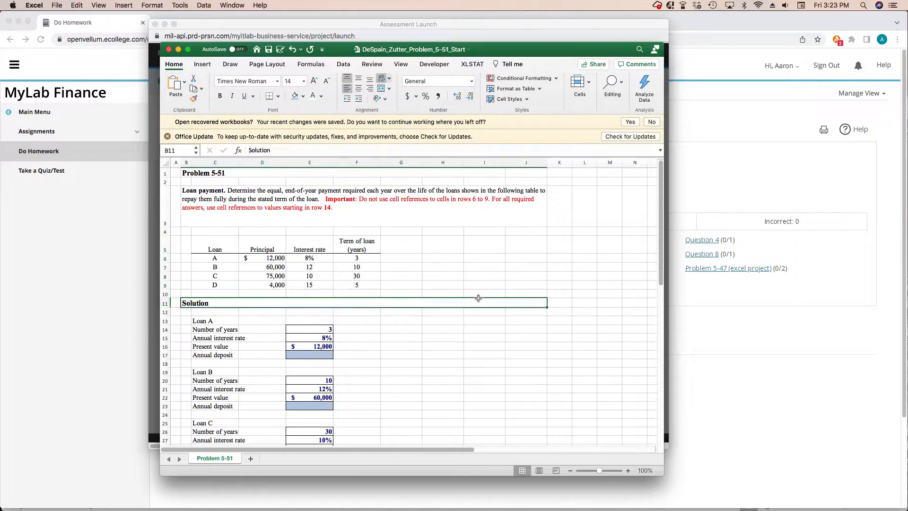
Check the excluded rows 6 to 9 against Loan A's permitted reference cells E14 to E16
click(166, 261)
drag(166, 261, 167, 285)
click(405, 337)
click(322, 327)
drag(322, 327, 319, 347)
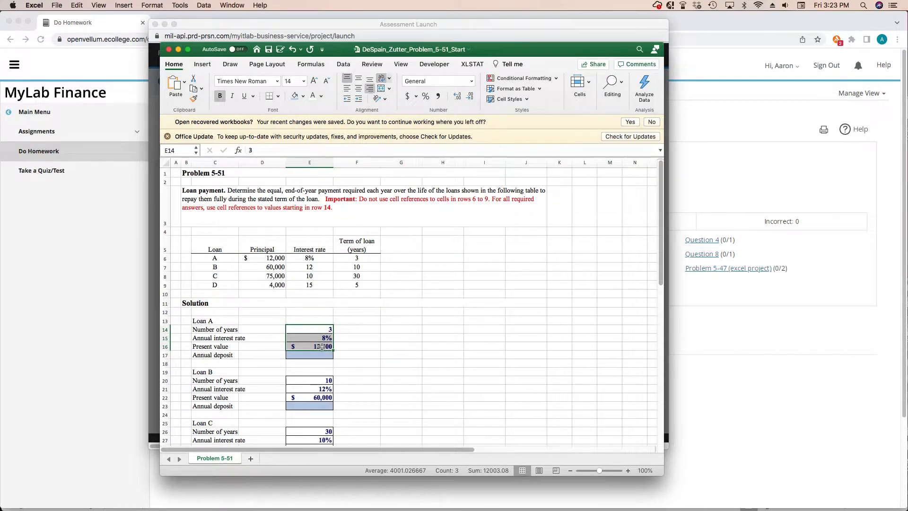
click(402, 339)
Calculate Loan A's annual deposit in E17 with the PMT function, using E15 as Rate, E14 as Nper and E16 as Pv
scroll(402, 342, down, 1)
scroll(402, 341, down, 2)
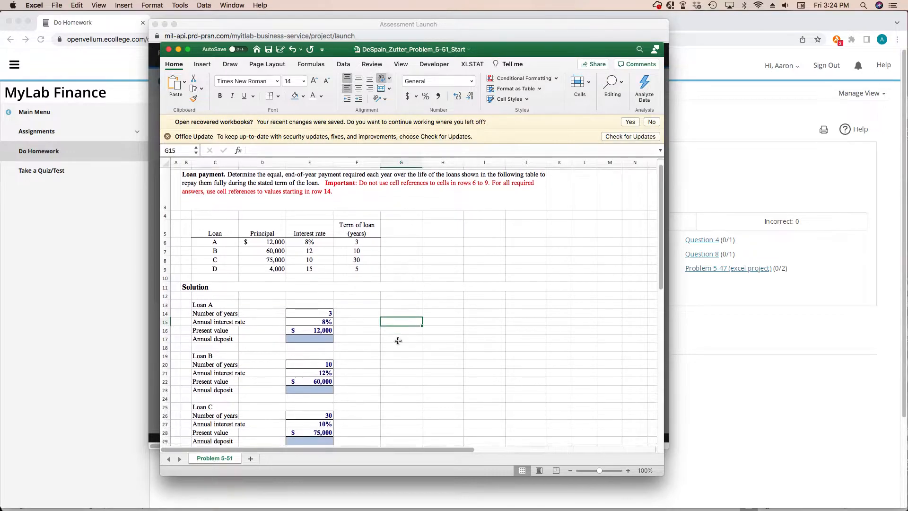
click(310, 332)
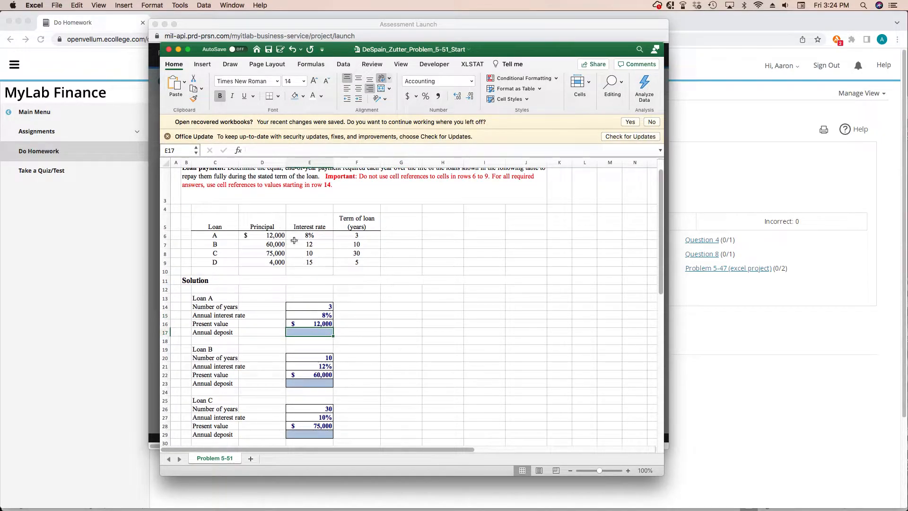
click(239, 150)
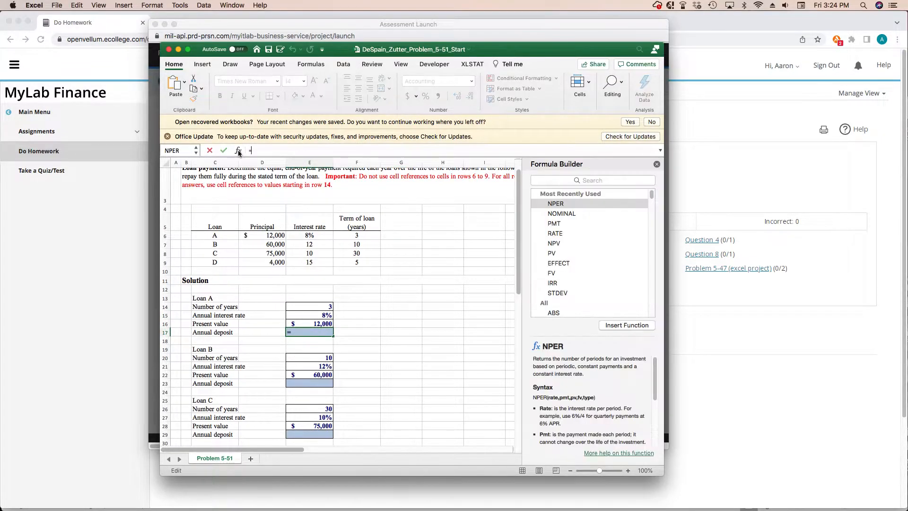
double_click(555, 223)
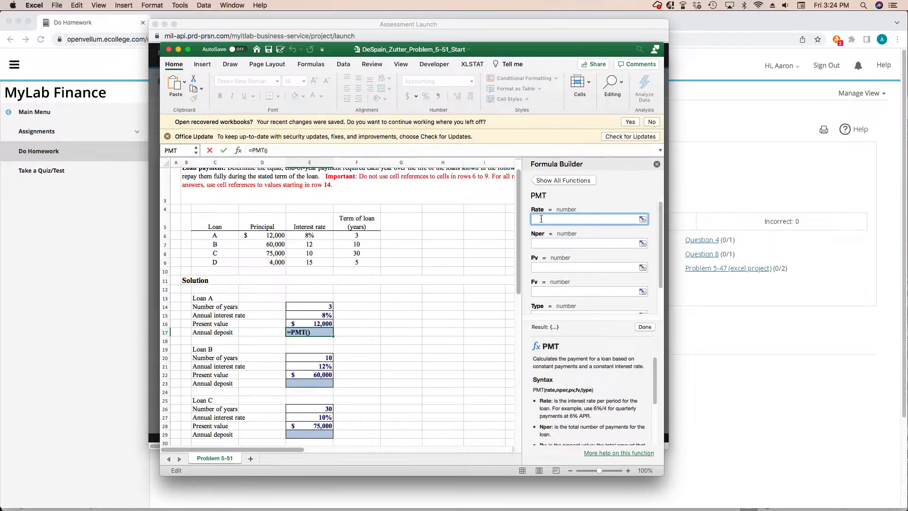
click(305, 316)
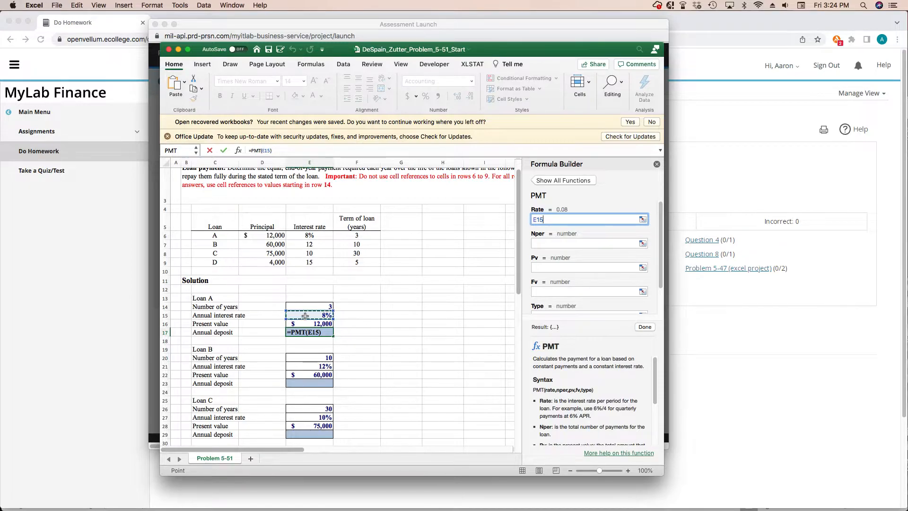
click(539, 243)
click(321, 306)
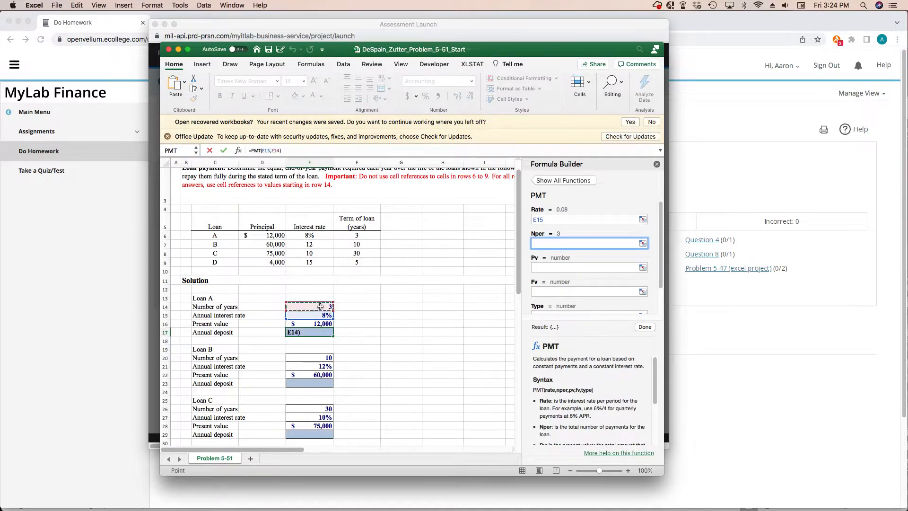
click(545, 268)
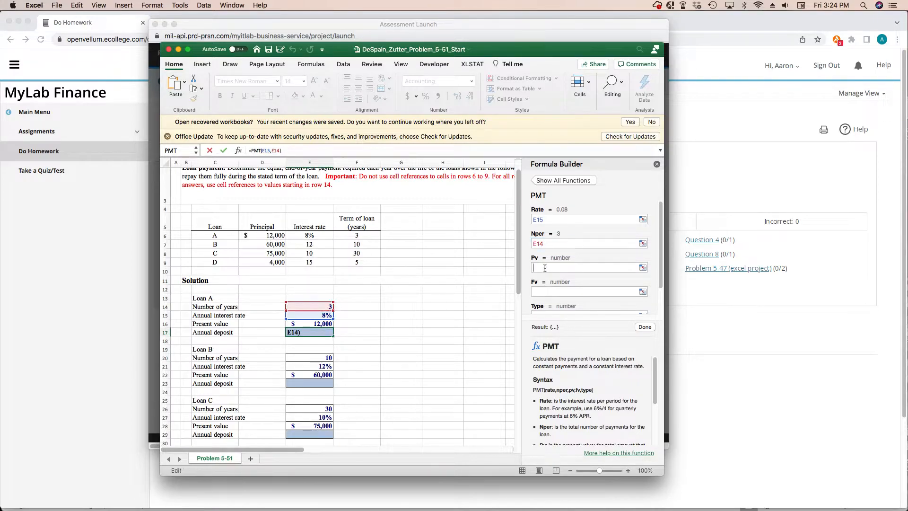
click(323, 323)
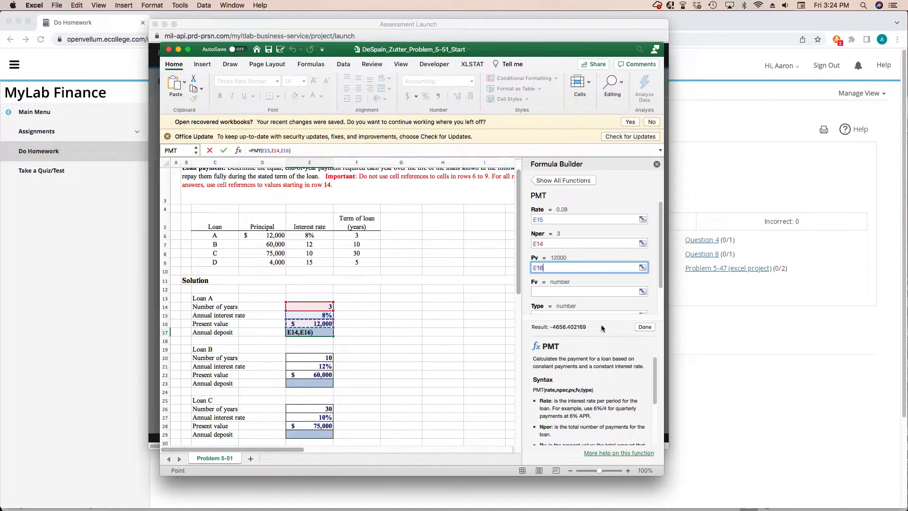
click(644, 327)
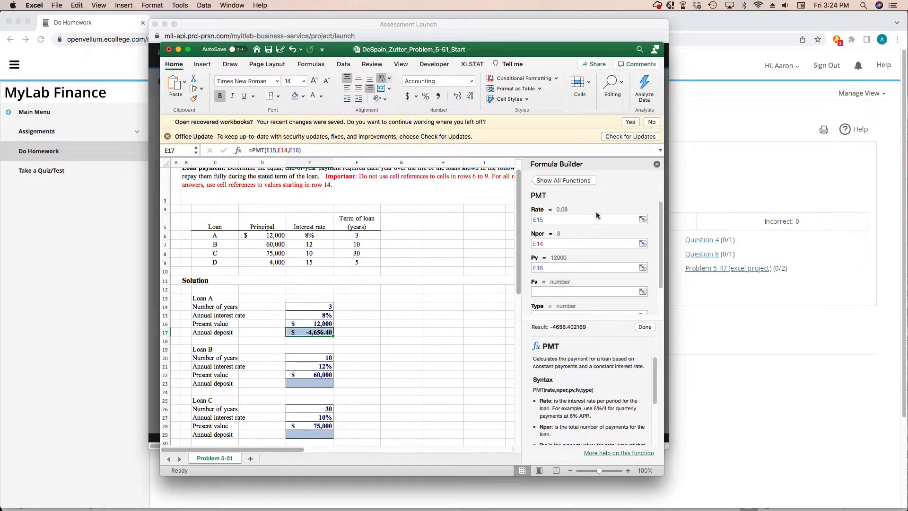
click(656, 164)
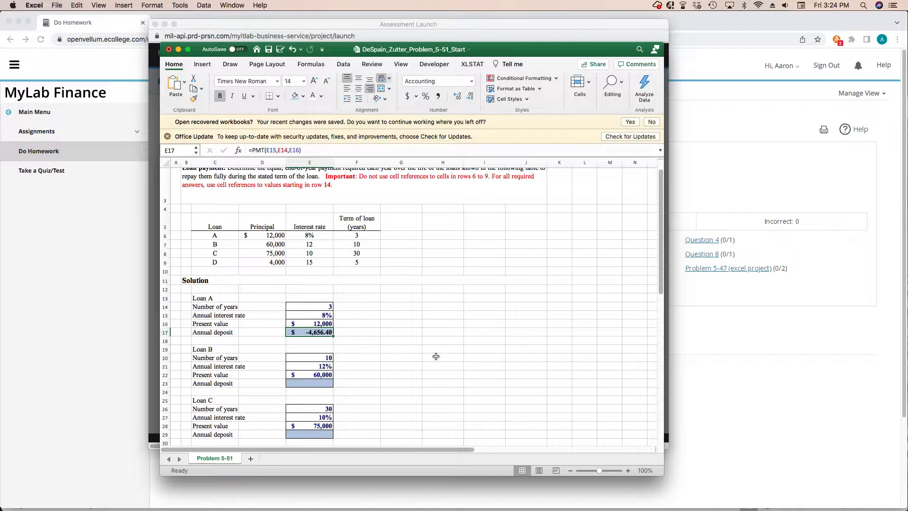
Review the requirements for Loans B, C and D and locate their answer cells E23, E29 and E35
scroll(436, 356, down, 5)
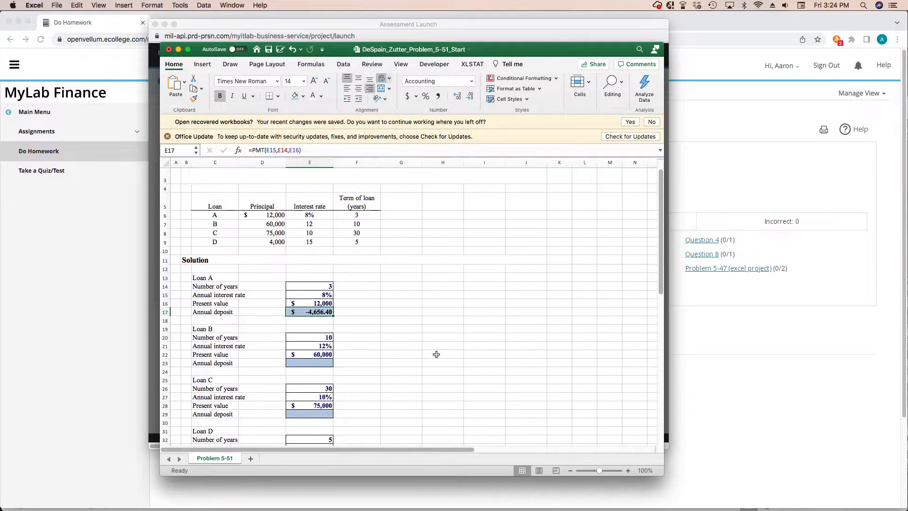
scroll(436, 355, down, 10)
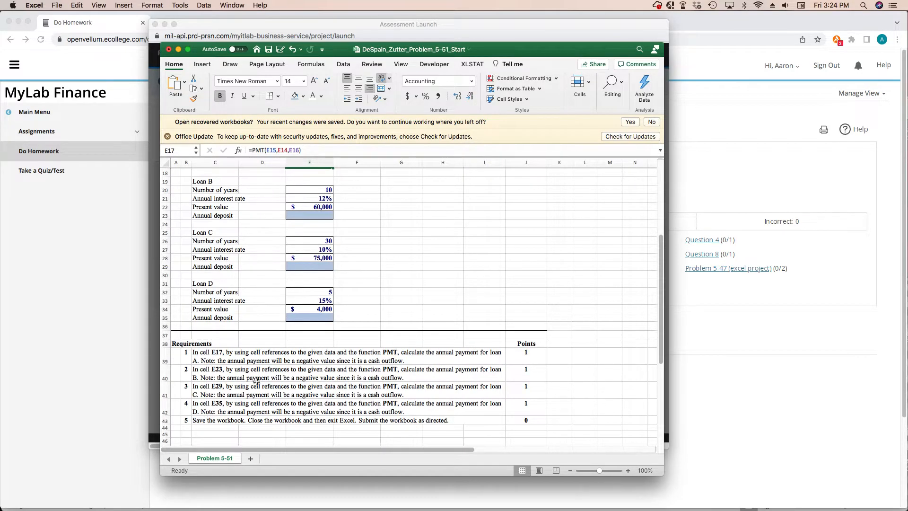
scroll(321, 308, up, 3)
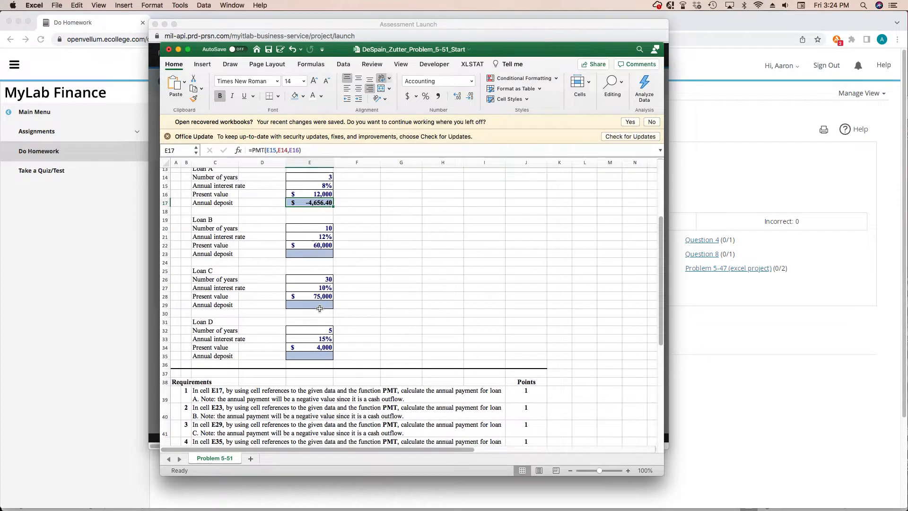
click(305, 255)
click(307, 305)
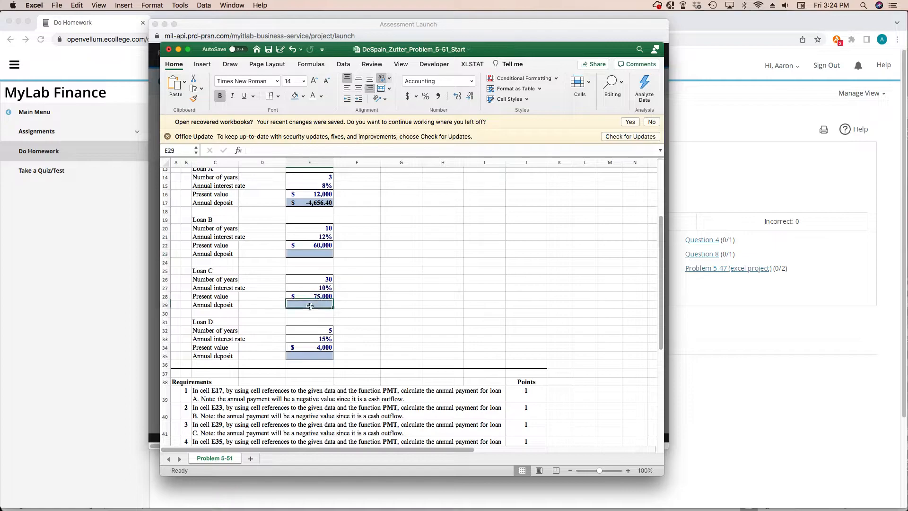
click(309, 355)
scroll(382, 321, up, 5)
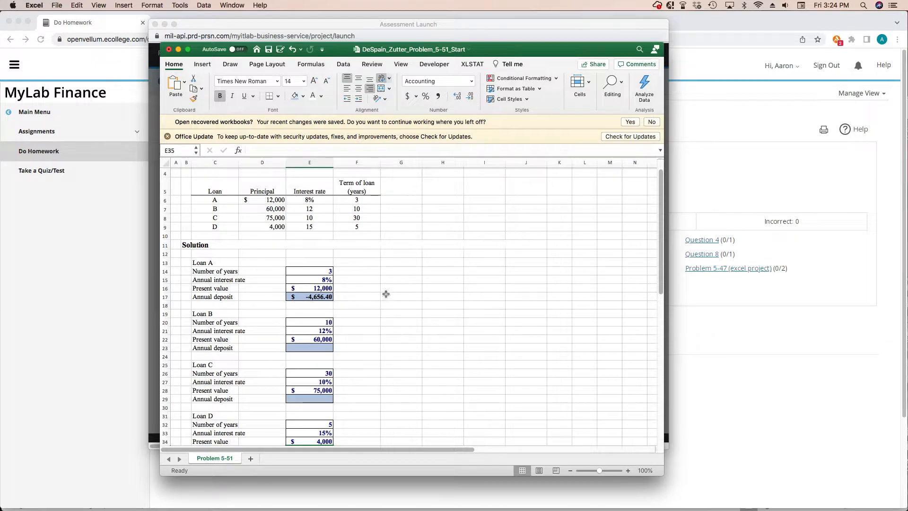
Save a copy of the workbook as FIN3403 EP 5-51 to the Desktop in Excel Workbook (.xlsx) format
click(56, 5)
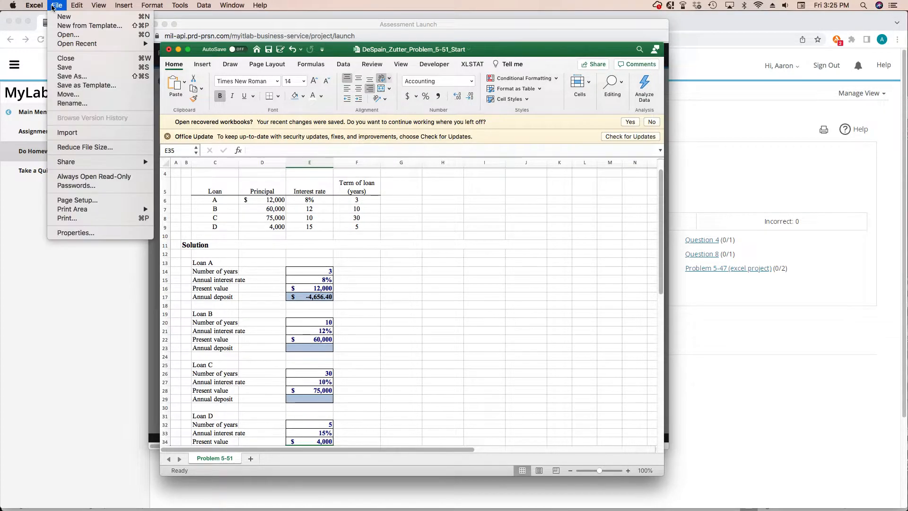
click(72, 76)
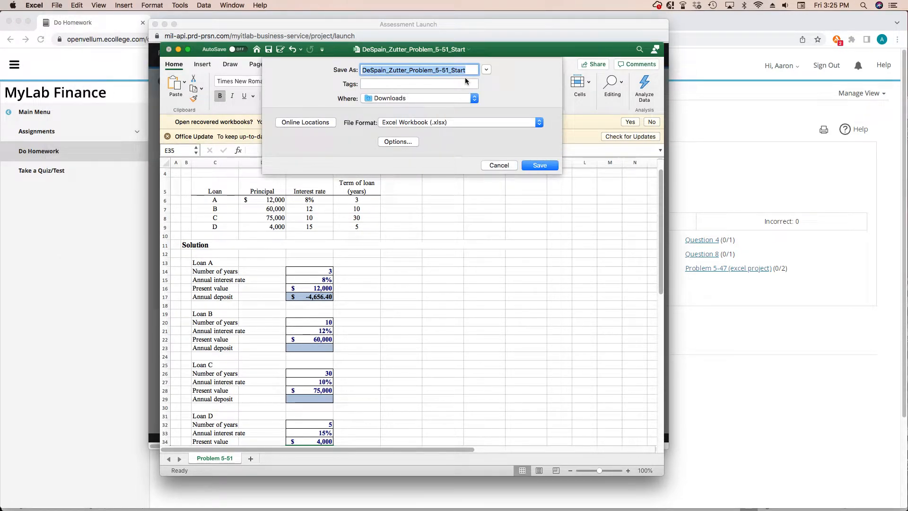
text(FIN3403 E)
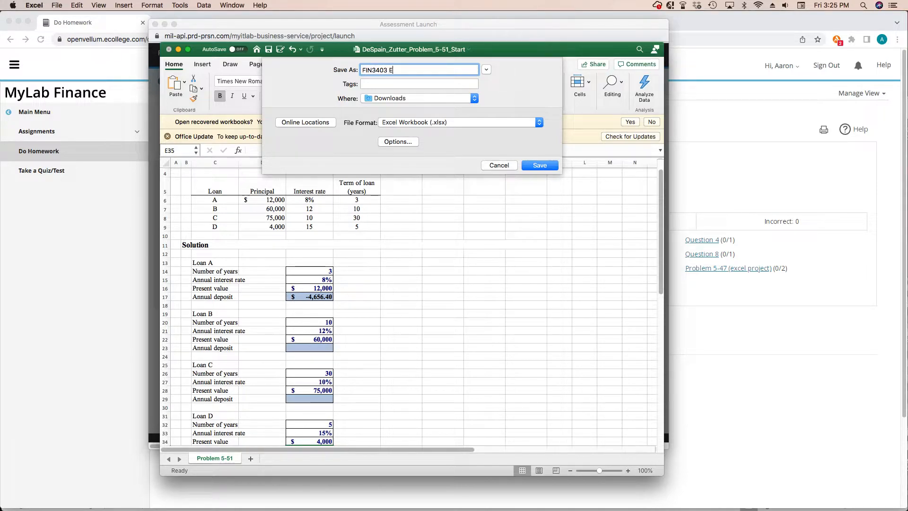
text(P 5-51)
click(422, 98)
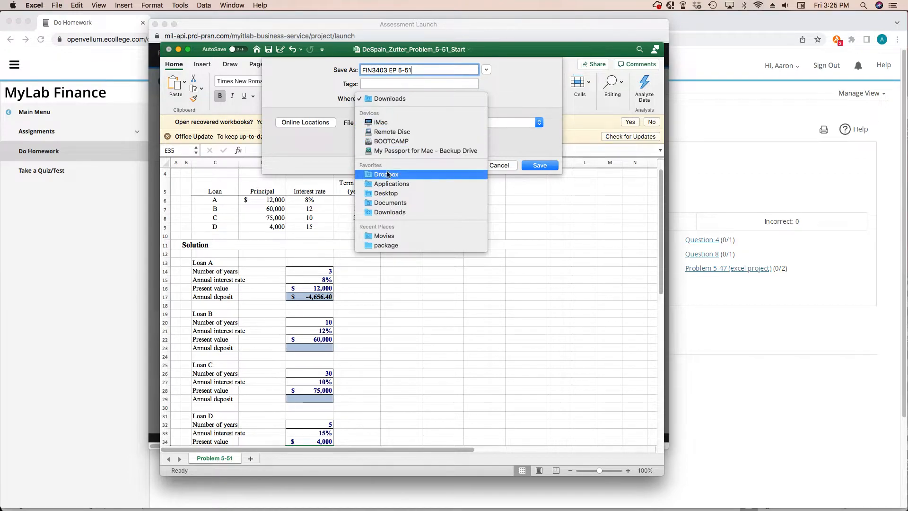
click(387, 203)
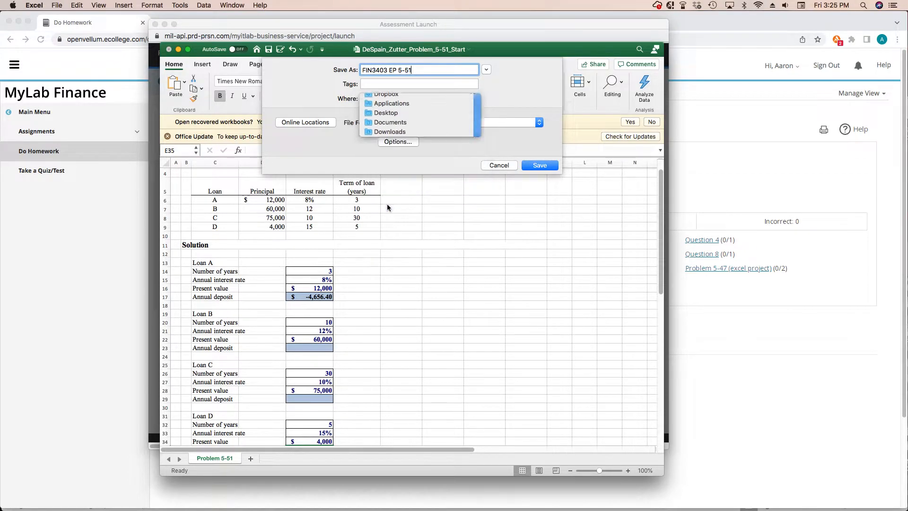
click(399, 99)
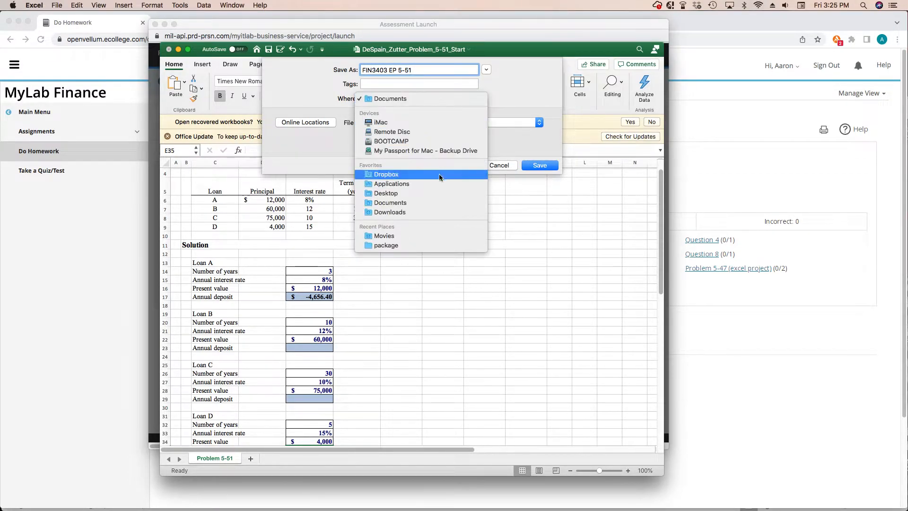
click(385, 193)
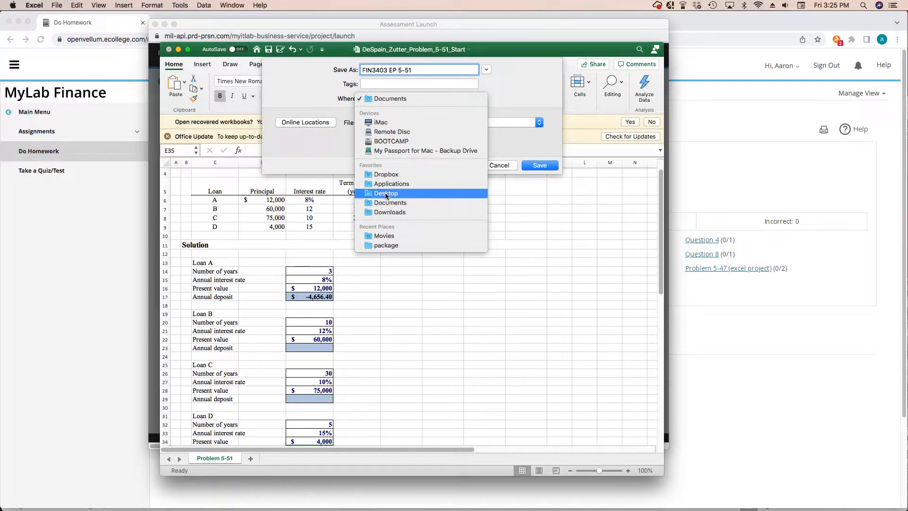
click(539, 164)
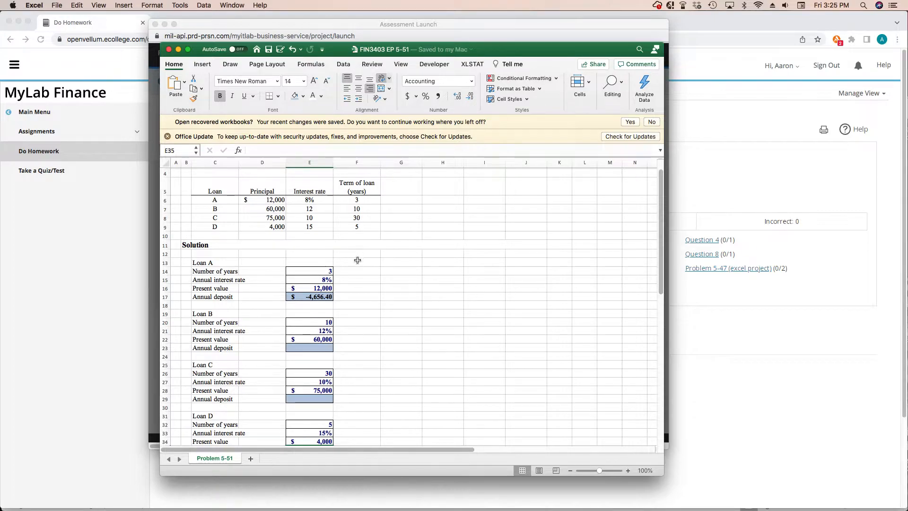
Go over the blank annual deposit cells for Loans B, C and D, and the save and submit requirement in row 43
scroll(358, 260, down, 3)
click(318, 315)
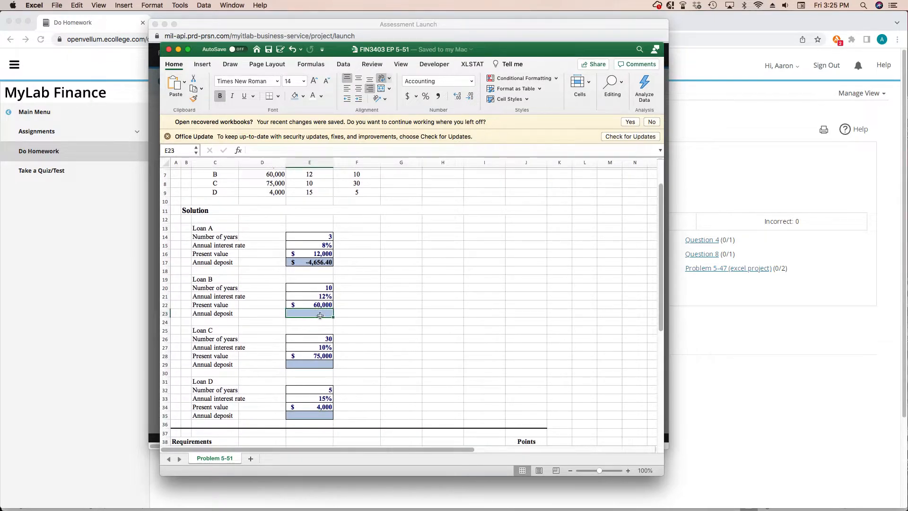
scroll(319, 308, down, 1)
click(316, 354)
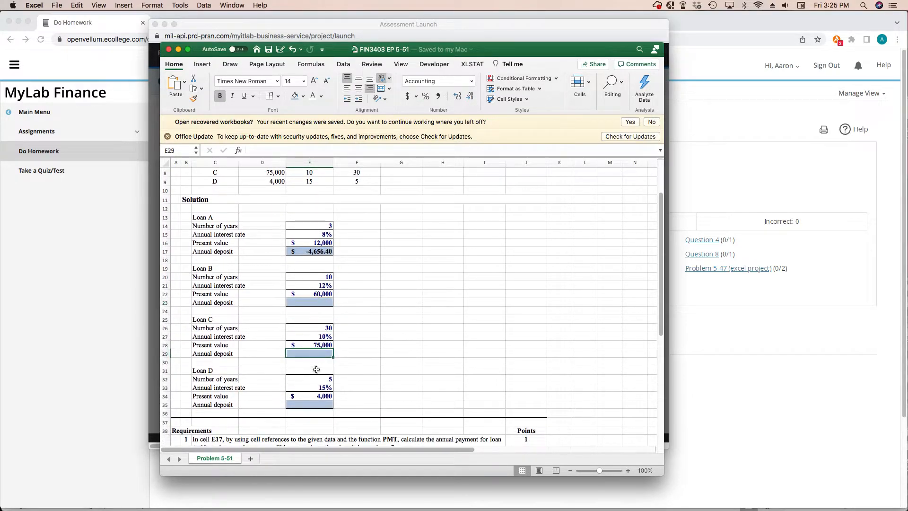
click(312, 404)
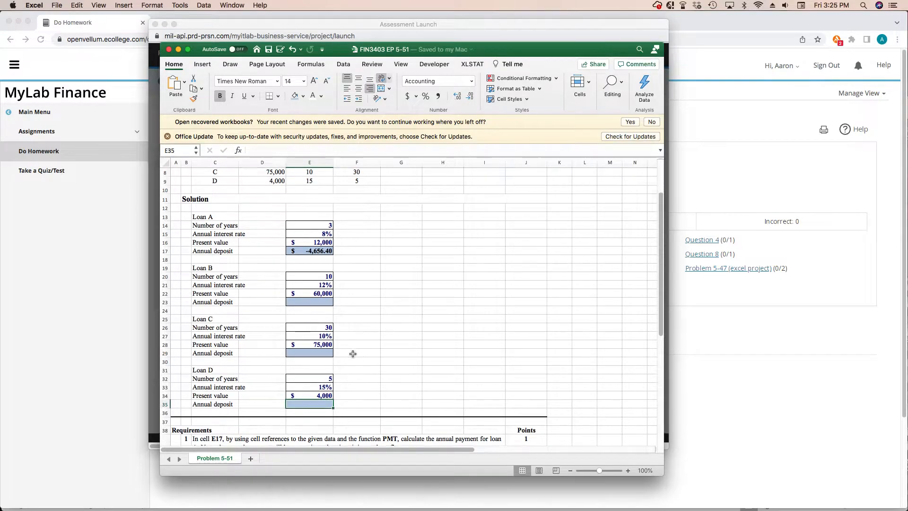
scroll(353, 354, down, 3)
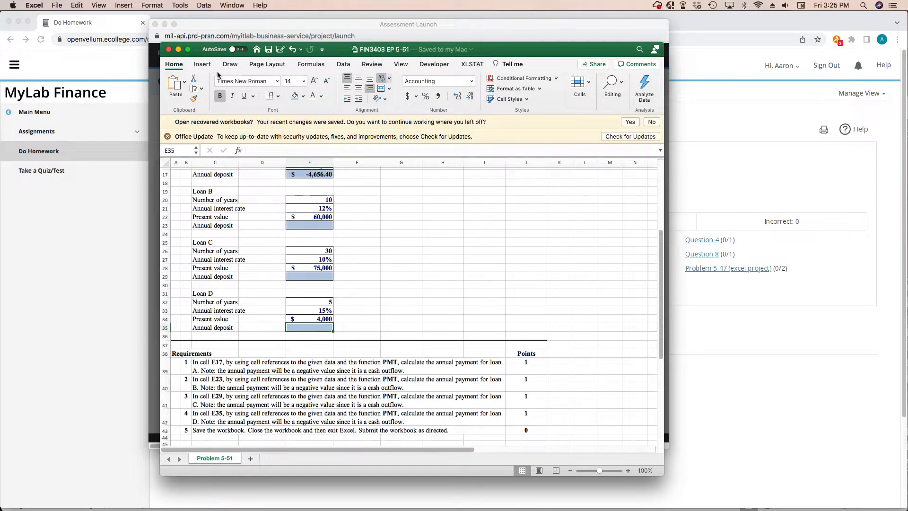
Minimize the workbook to return to the project launch window in Chrome, and preview the assignment steps in place of the download dialog
click(178, 49)
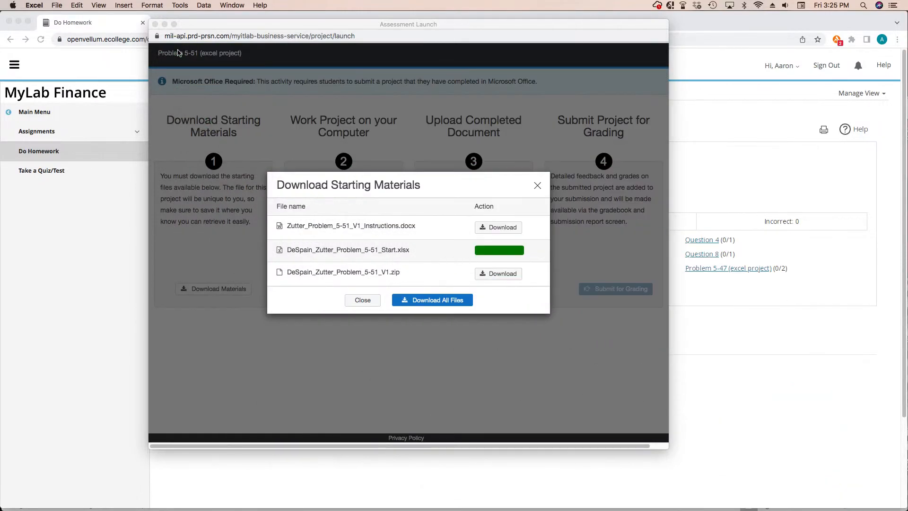
click(362, 301)
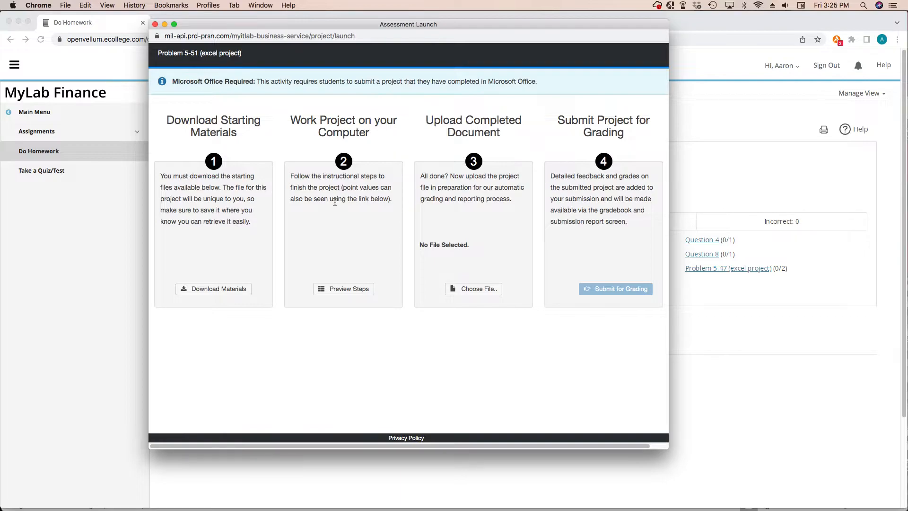
click(344, 290)
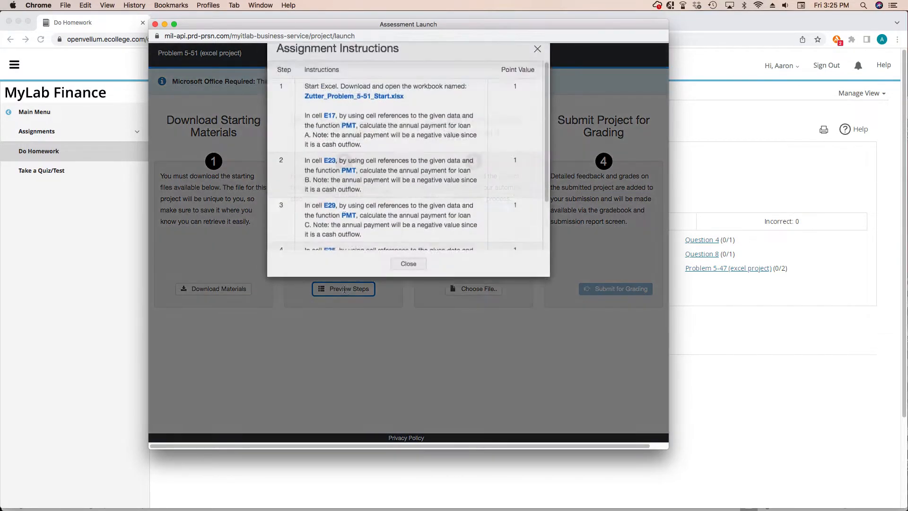
Read through the five assignment instructions for Problem 5-51, including the final save and submit step, and close them
scroll(374, 290, down, 5)
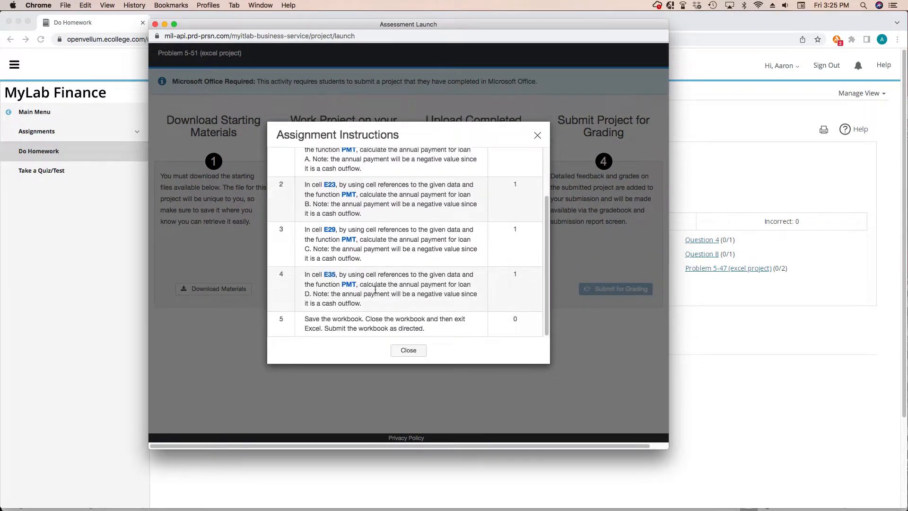
scroll(379, 268, up, 3)
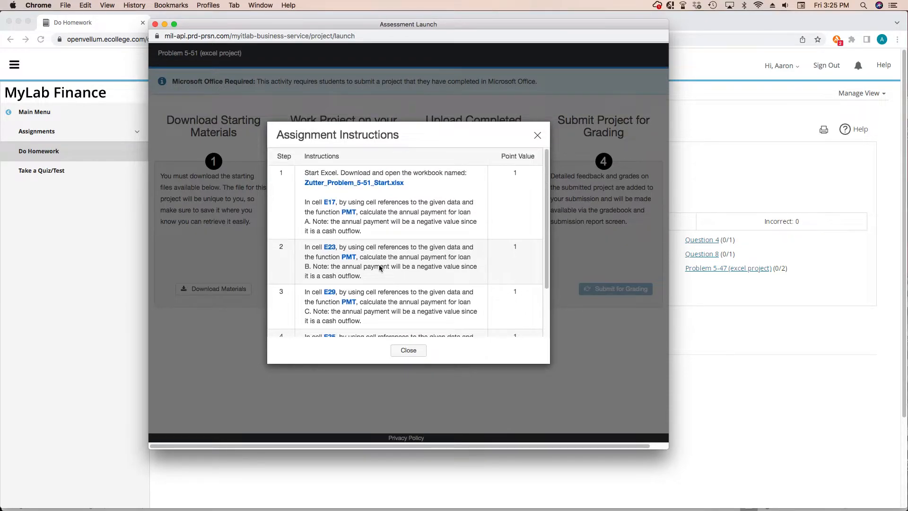
click(407, 351)
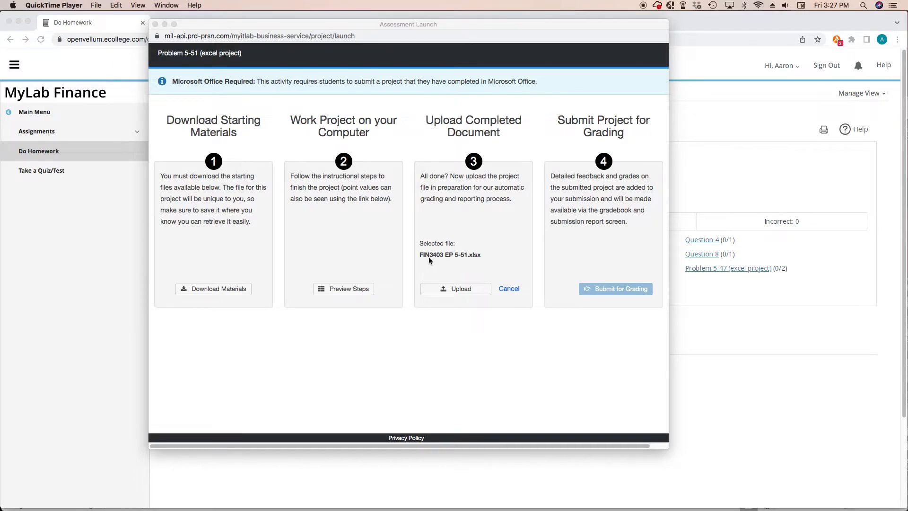
Upload the selected file FIN3403 EP 5-51.xlsx, submit the project for grading, and continue back to the homework page
click(577, 241)
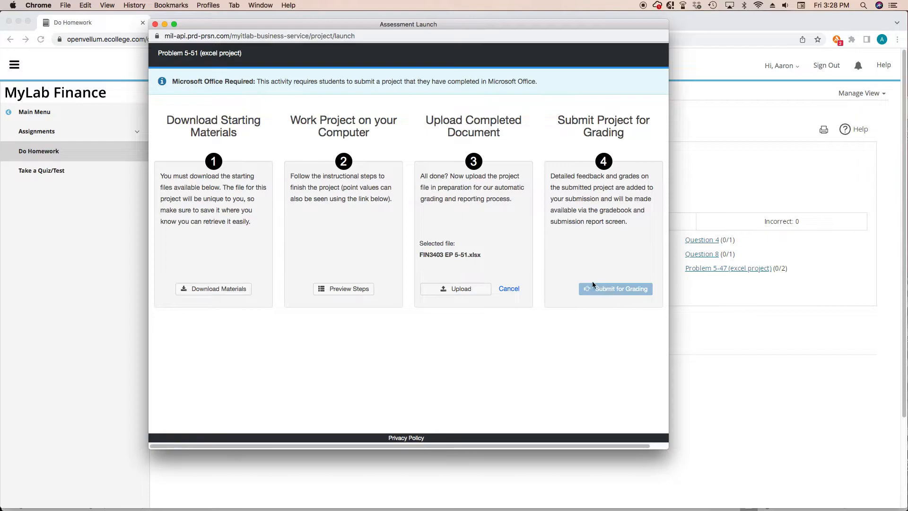
click(456, 289)
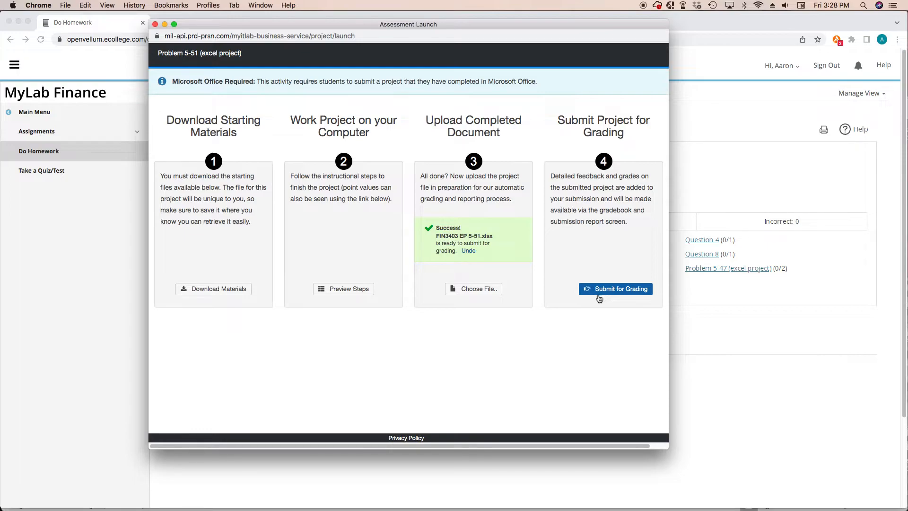
click(599, 293)
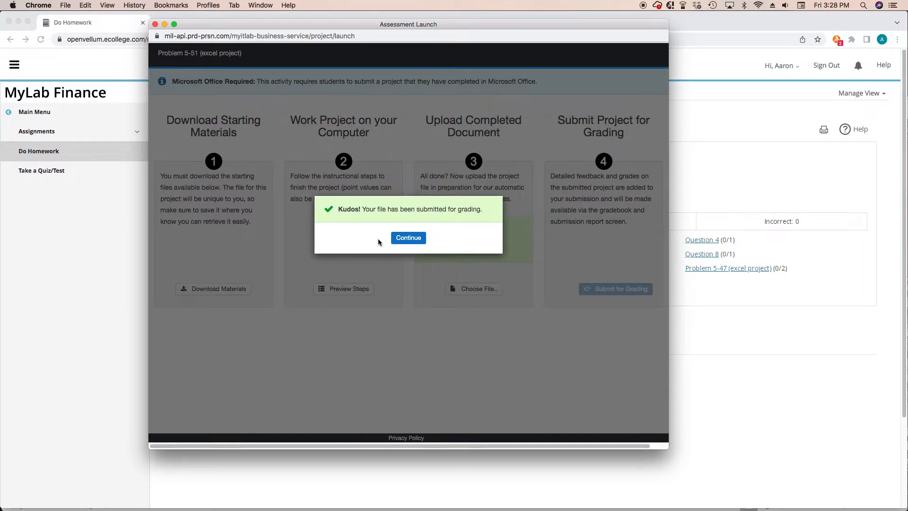
click(404, 237)
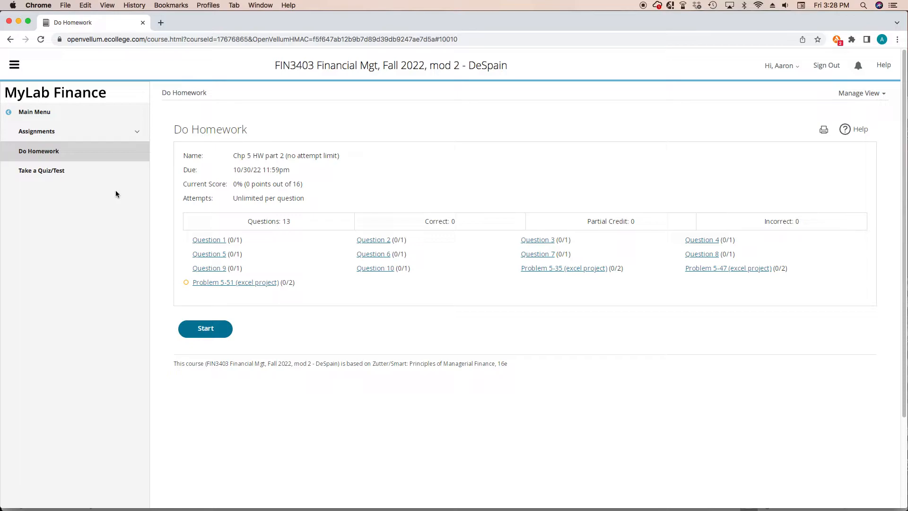
Return to the course's main menu and open the review of Chp 5 HW part 2 from the assignment results
click(37, 114)
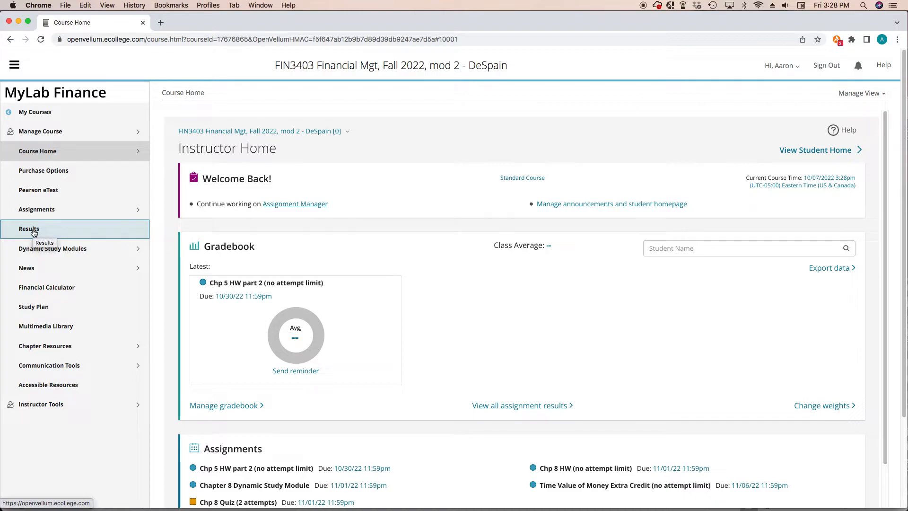
click(34, 233)
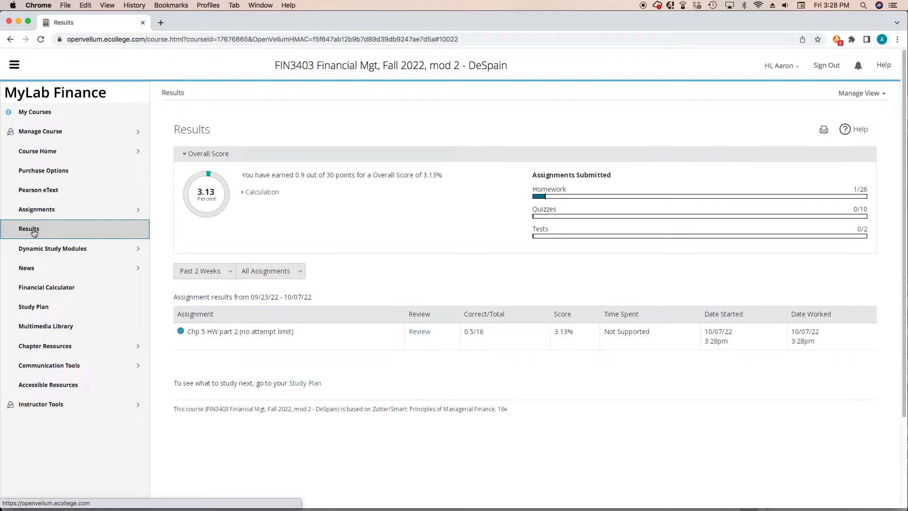
scroll(362, 383, down, 3)
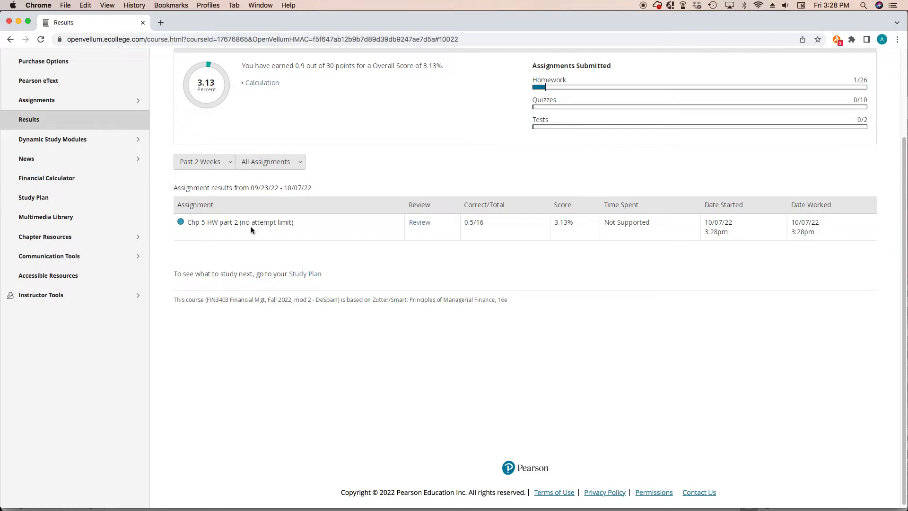
click(414, 226)
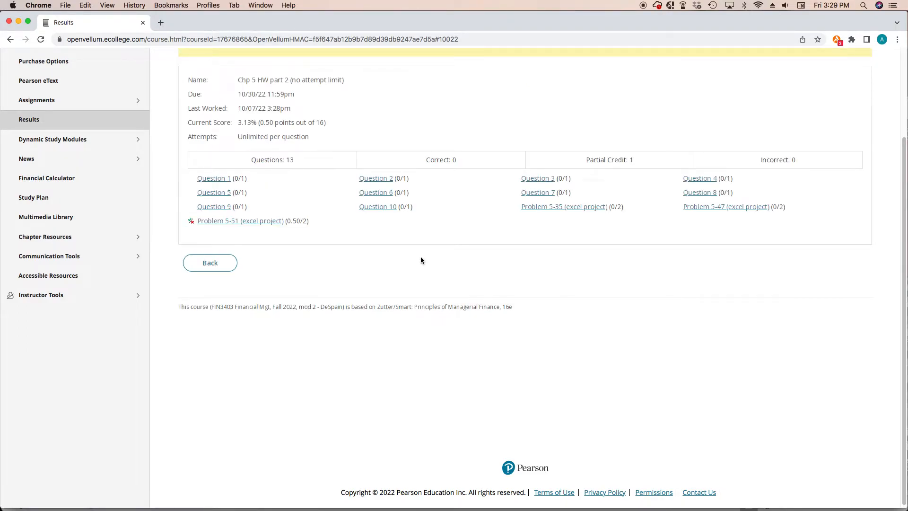
Open Problem 5-51 (excel project) in homework review mode and reposition its project review window
click(210, 222)
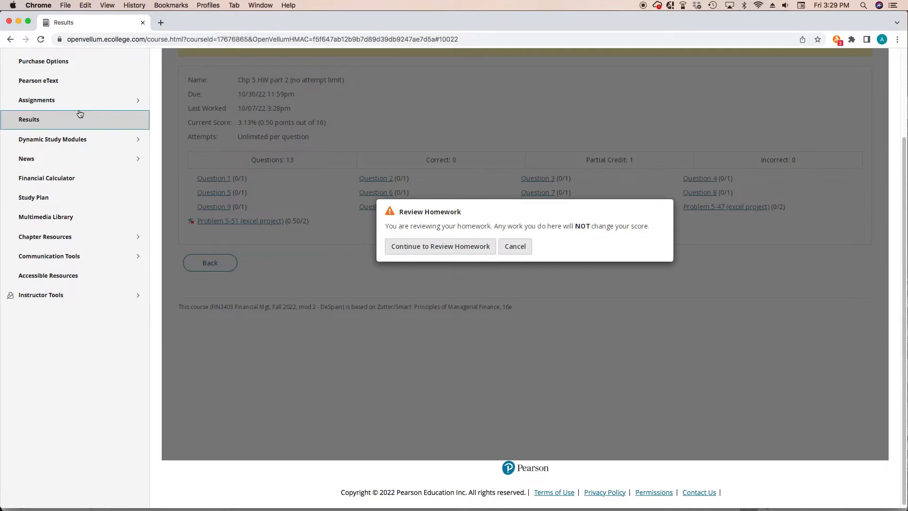
scroll(64, 118, up, 1)
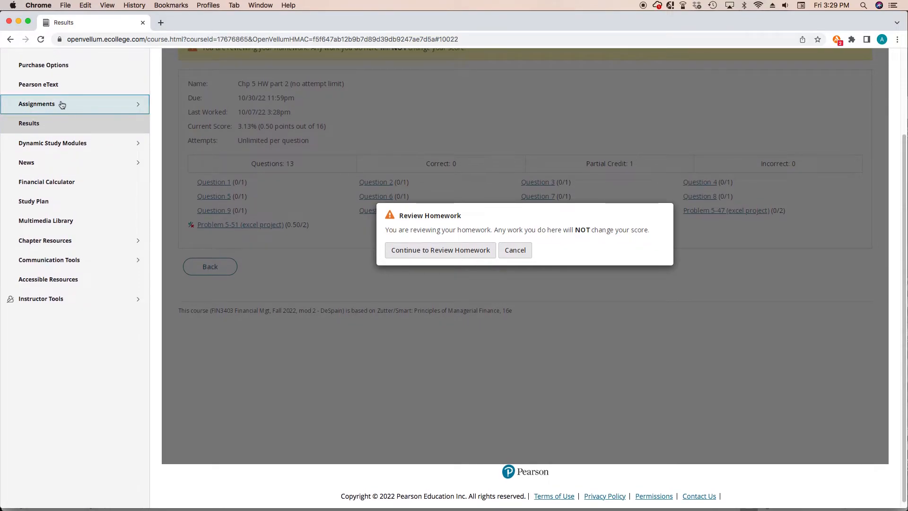
click(421, 250)
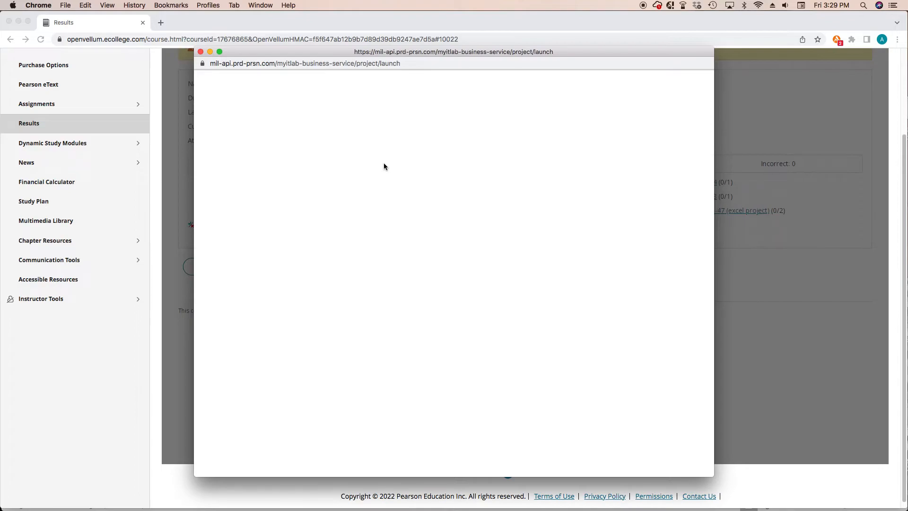
mouse_move(374, 52)
mouse_down()
mouse_move(353, 50)
mouse_move(362, 53)
mouse_up()
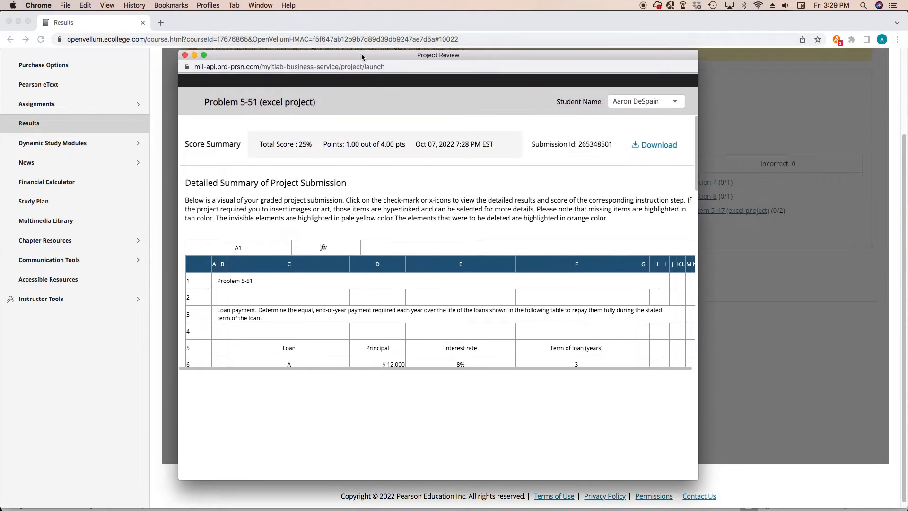
Widen the project review window and examine the grading marks on the annual deposit cells for Loans A to D
scroll(502, 268, down, 10)
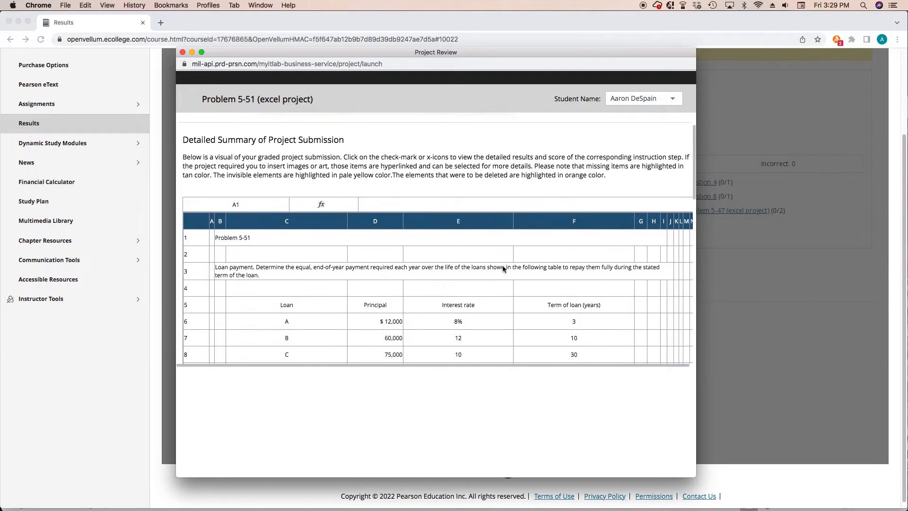
scroll(504, 268, down, 5)
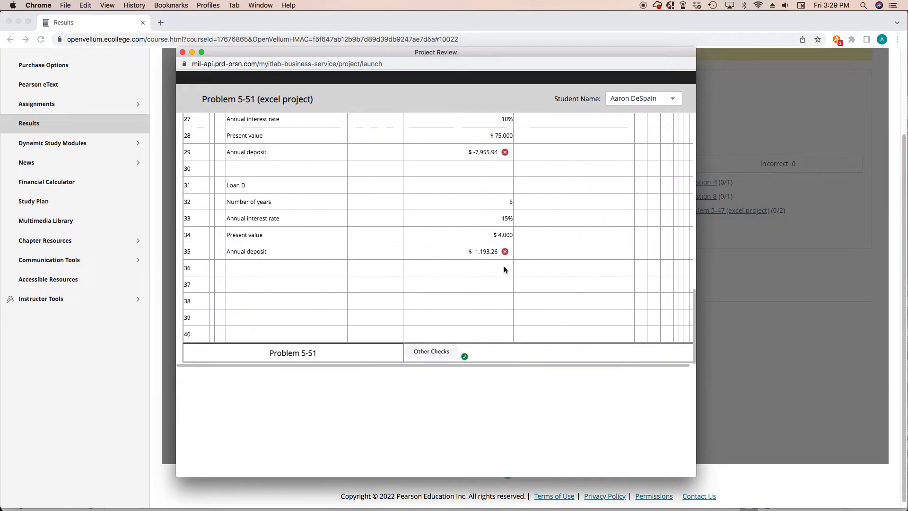
drag(697, 347, 826, 347)
scroll(659, 289, up, 10)
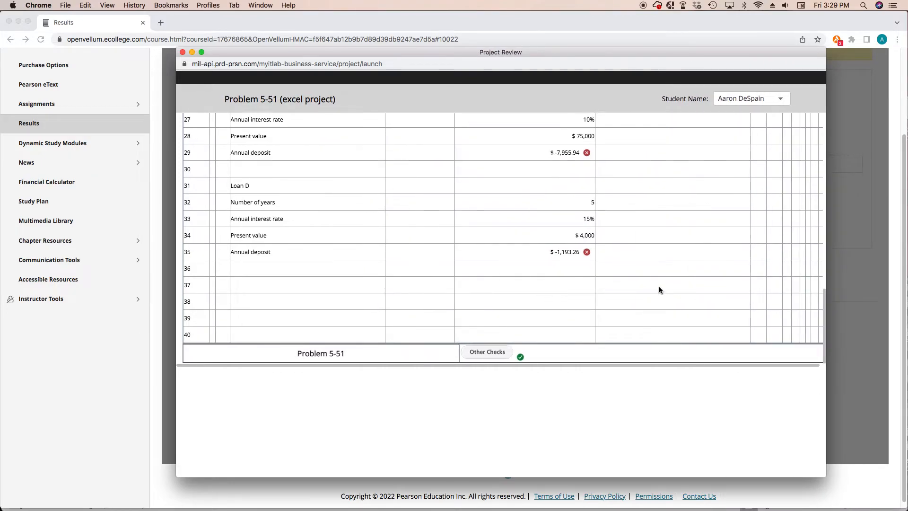
scroll(659, 286, down, 3)
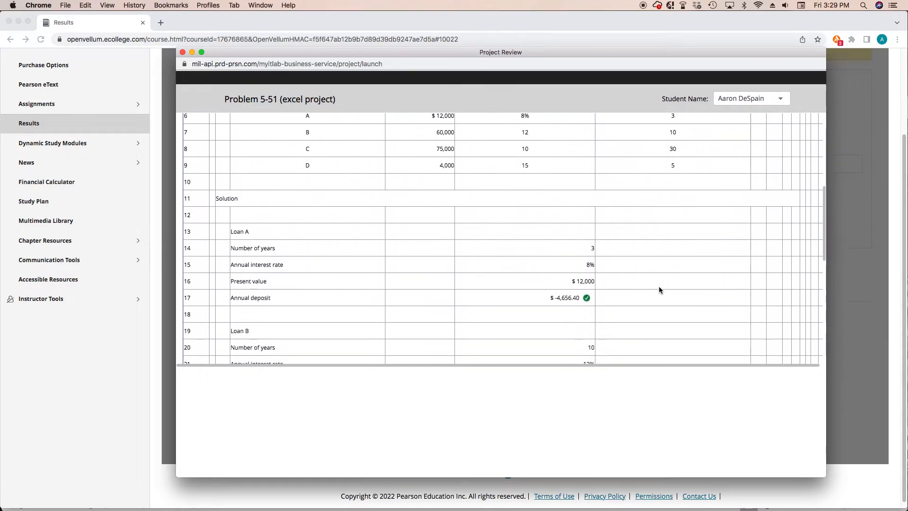
scroll(599, 281, down, 2)
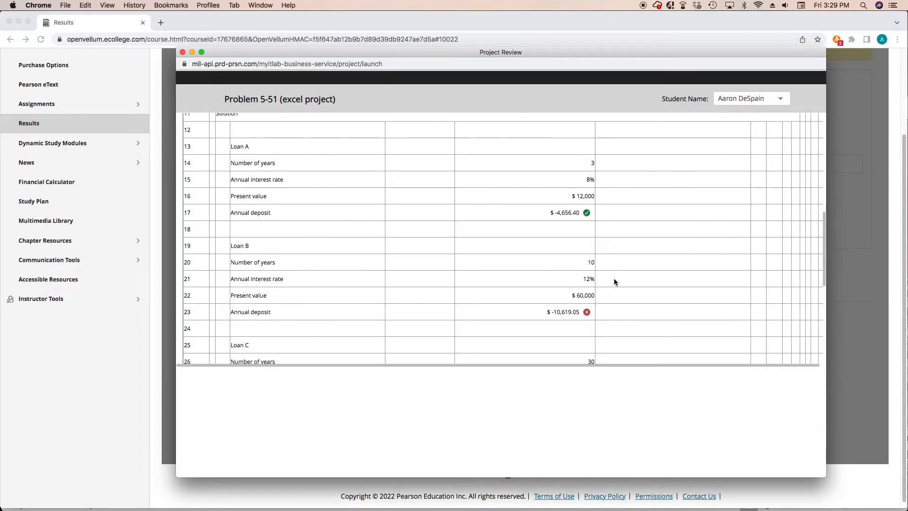
scroll(507, 292, up, 1)
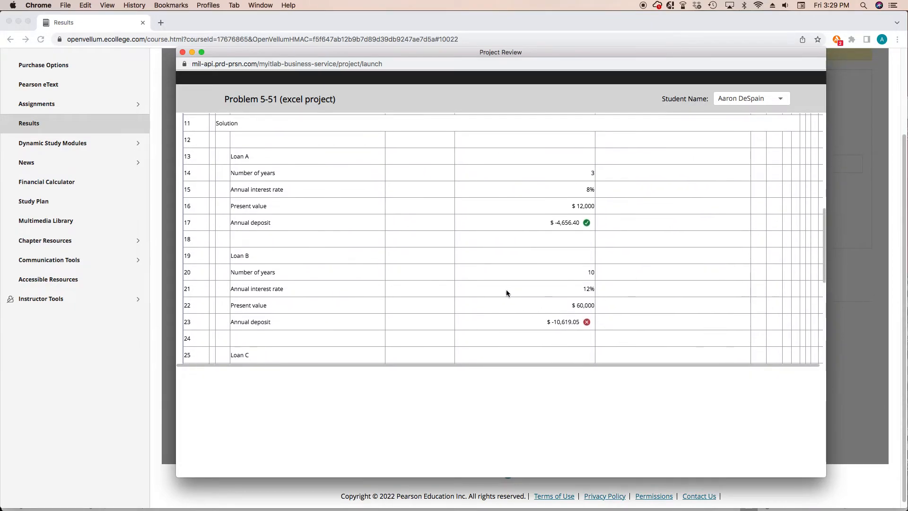
Check the grading reports for Loan A's cell E17 and Loan B's cell E23, highlighting the E23 formula feedback, and close each report
click(586, 227)
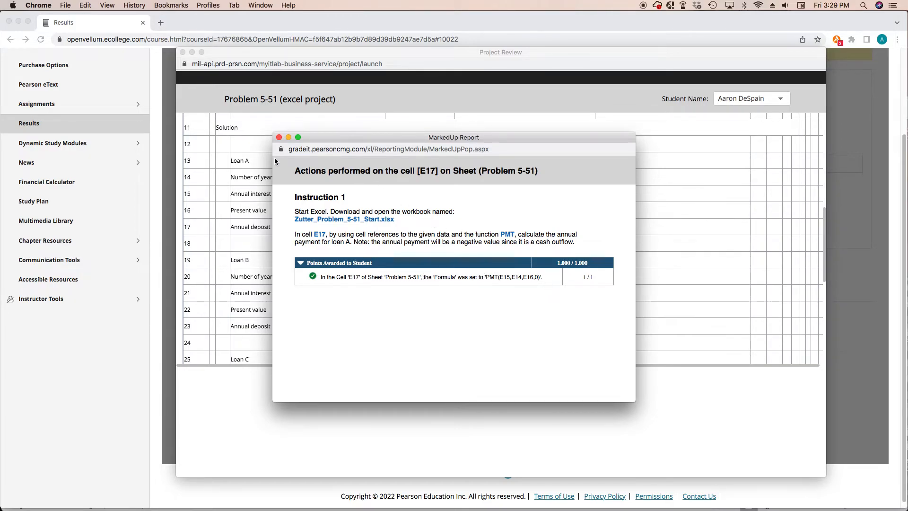
click(279, 137)
scroll(609, 283, down, 4)
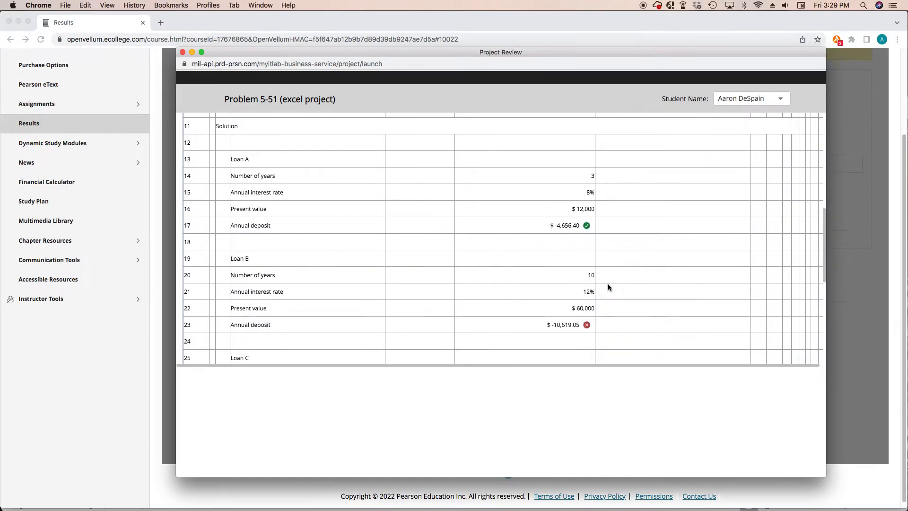
click(586, 247)
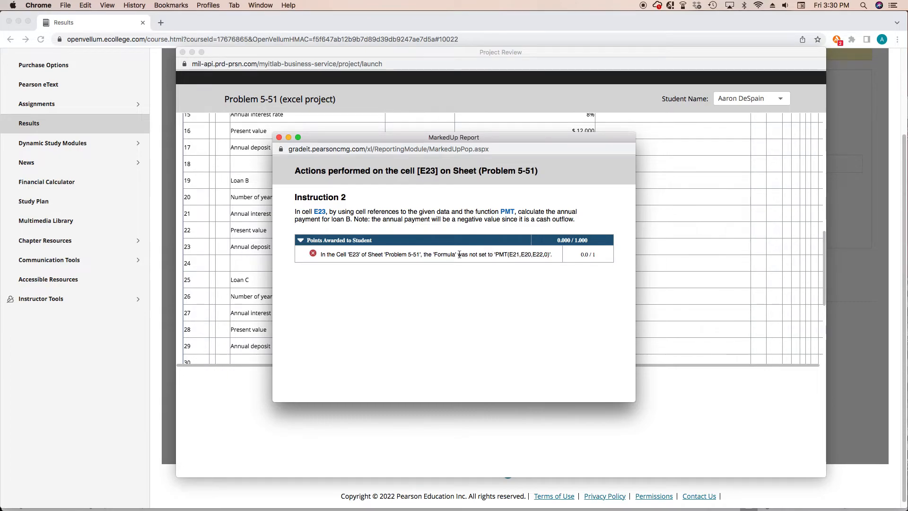
drag(327, 255, 552, 255)
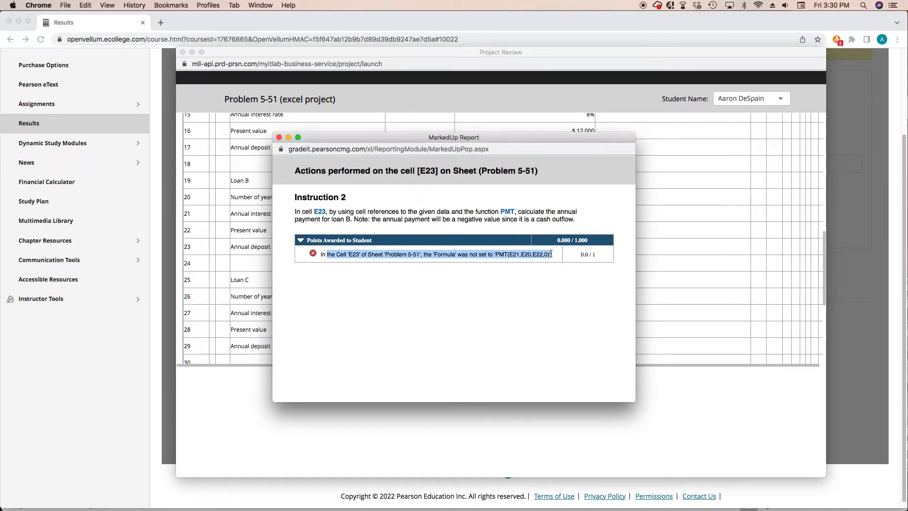
click(534, 292)
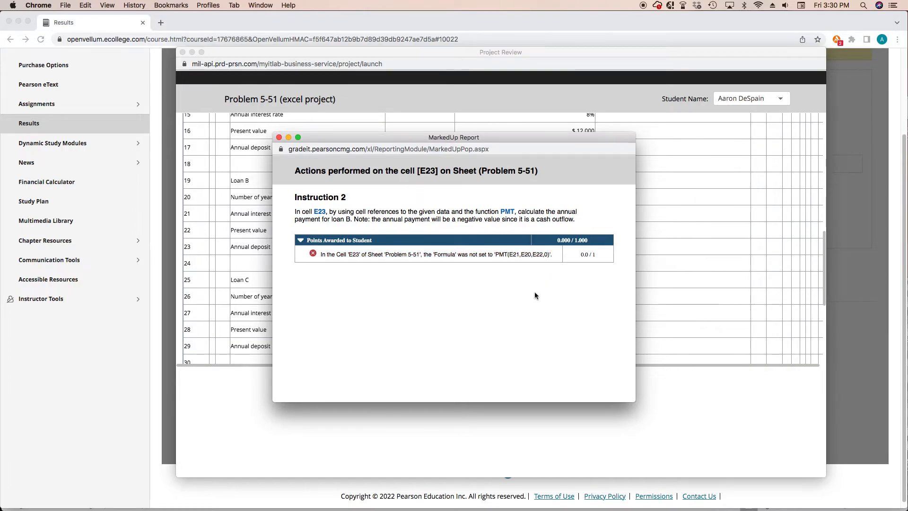
click(278, 138)
scroll(517, 280, down, 5)
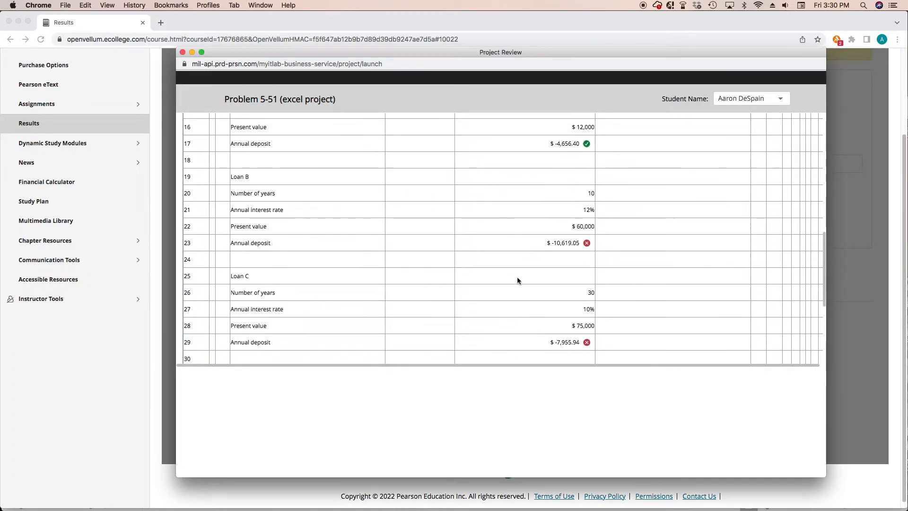
Download the marked-up submission from the score summary and open it in Excel
scroll(521, 287, up, 10)
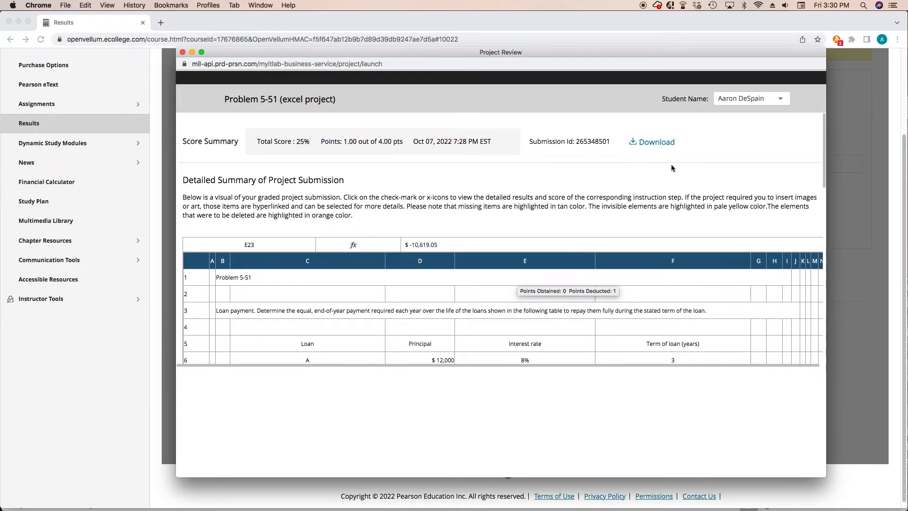
click(646, 147)
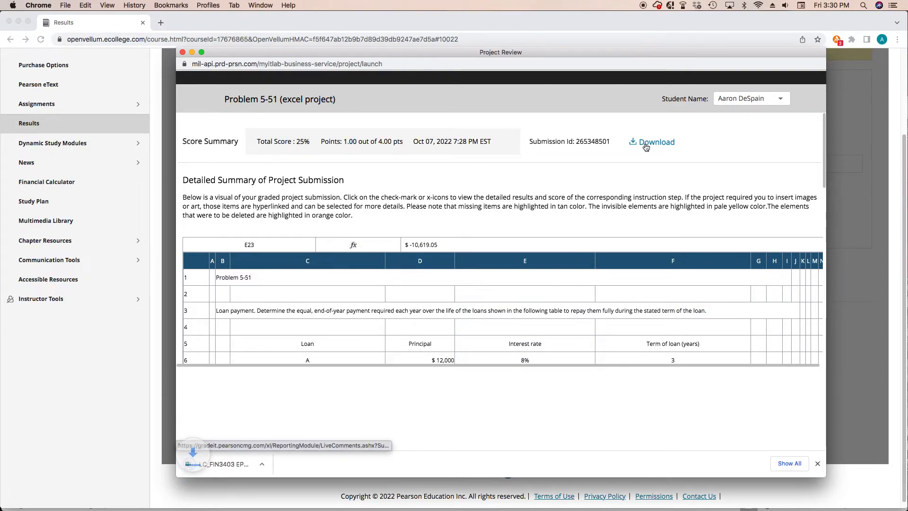
click(234, 464)
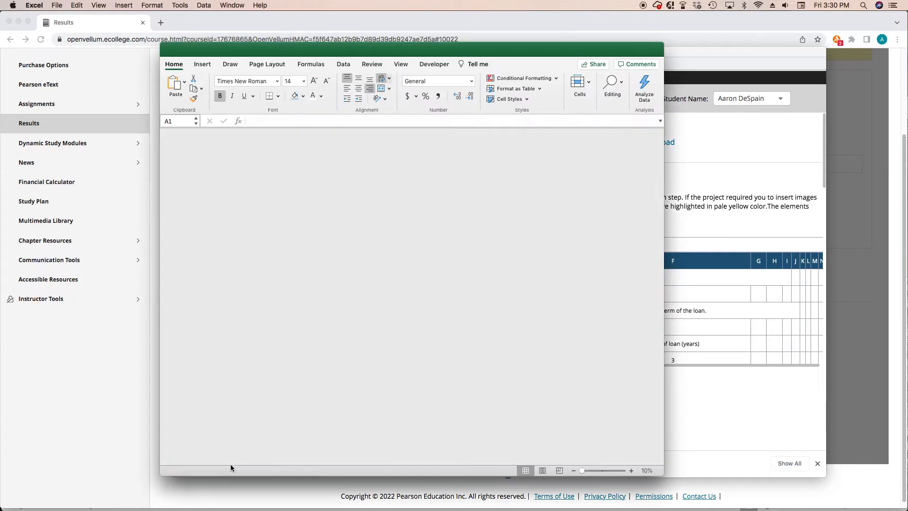
drag(351, 49, 314, 46)
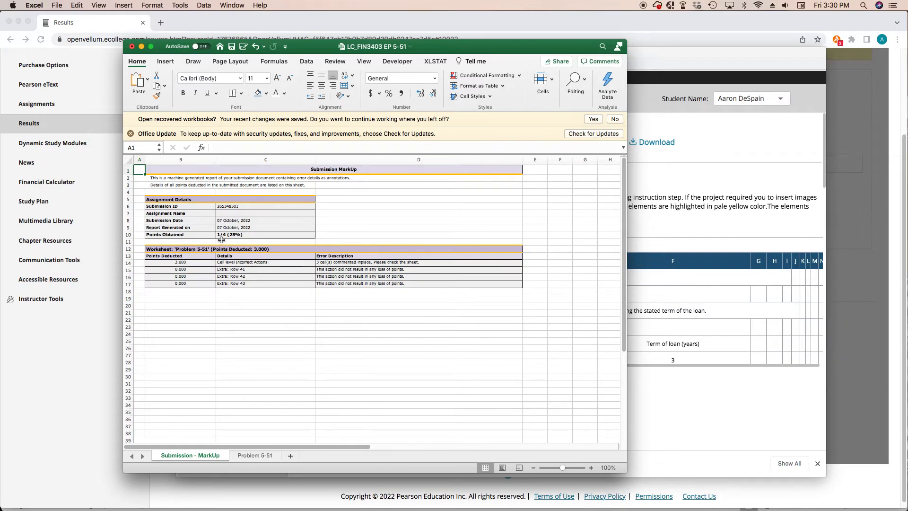
On the Problem 5-51 sheet, select Loan B's annual deposit cell E23 and inspect its grading note
click(249, 456)
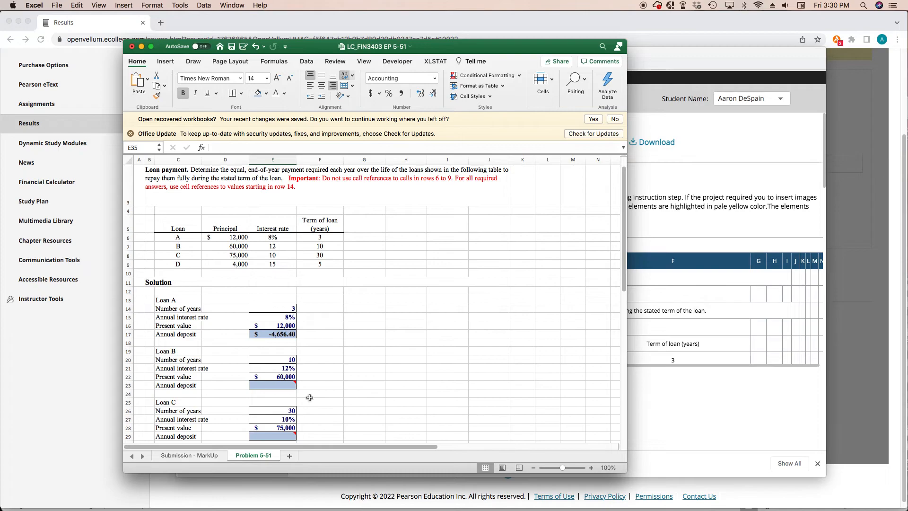
scroll(310, 396, down, 5)
scroll(309, 395, down, 1)
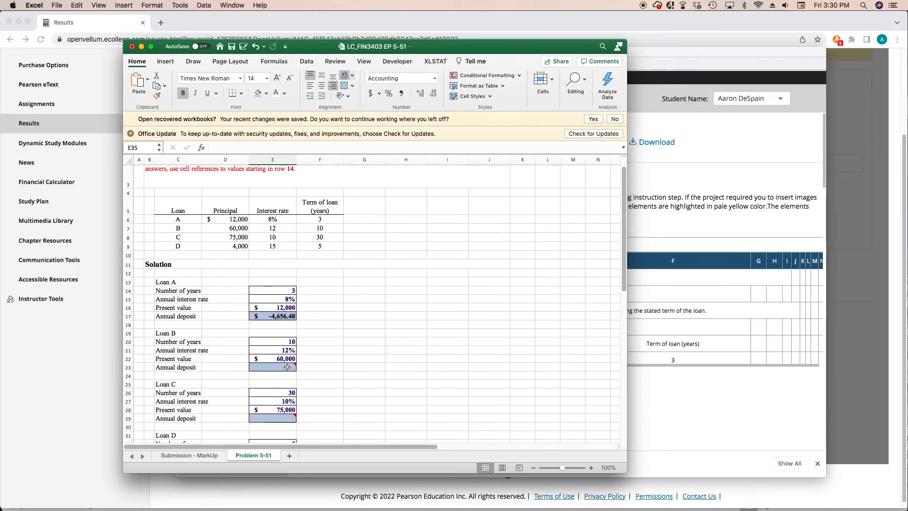
click(290, 367)
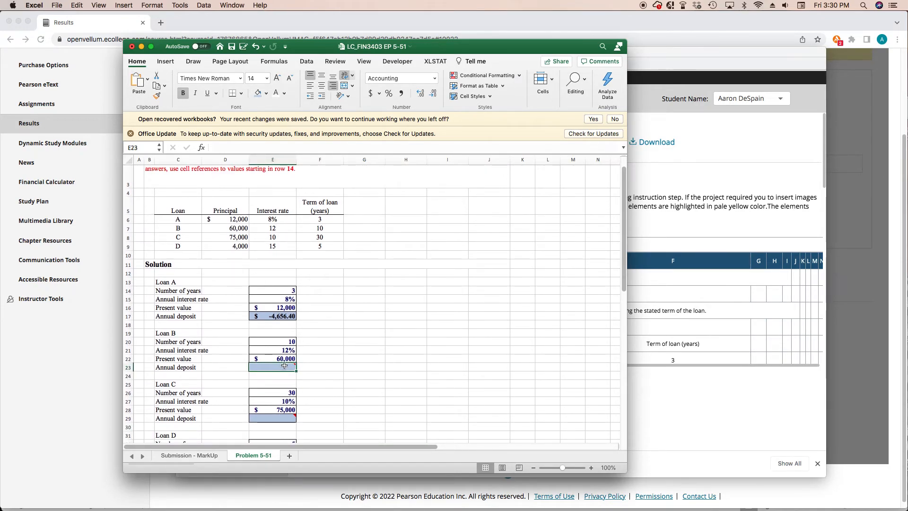
scroll(299, 329, down, 5)
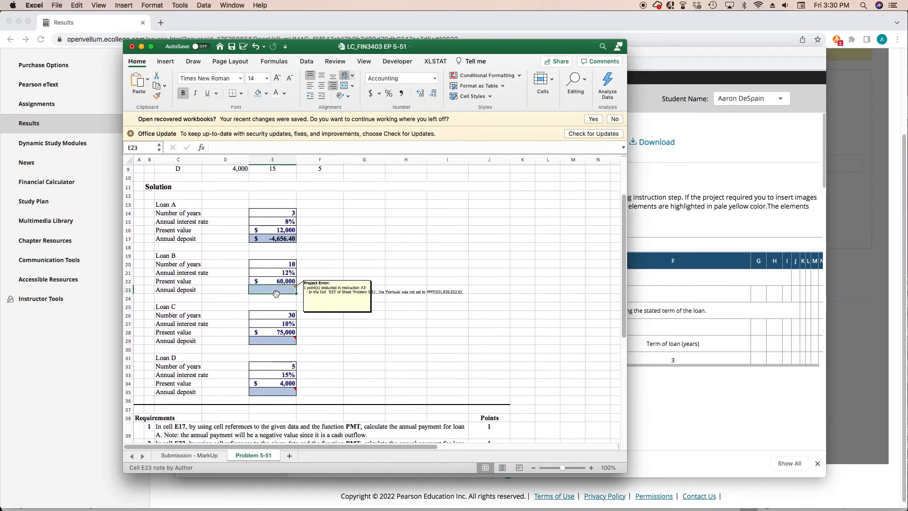
Enlarge the Problem 5-51 sheet to 120% and review the annual deposit cells for Loans A to D and the problem statement
mouse_move(280, 290)
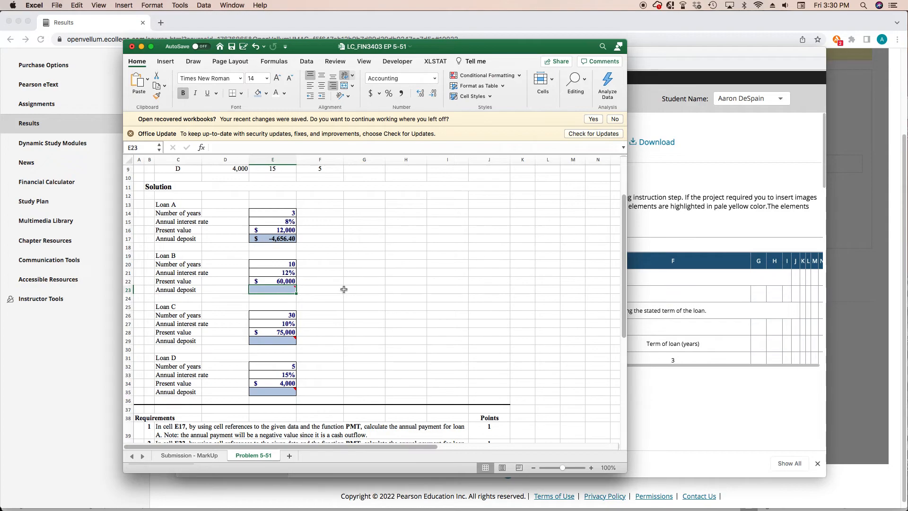
click(590, 469)
click(591, 468)
scroll(454, 379, down, 3)
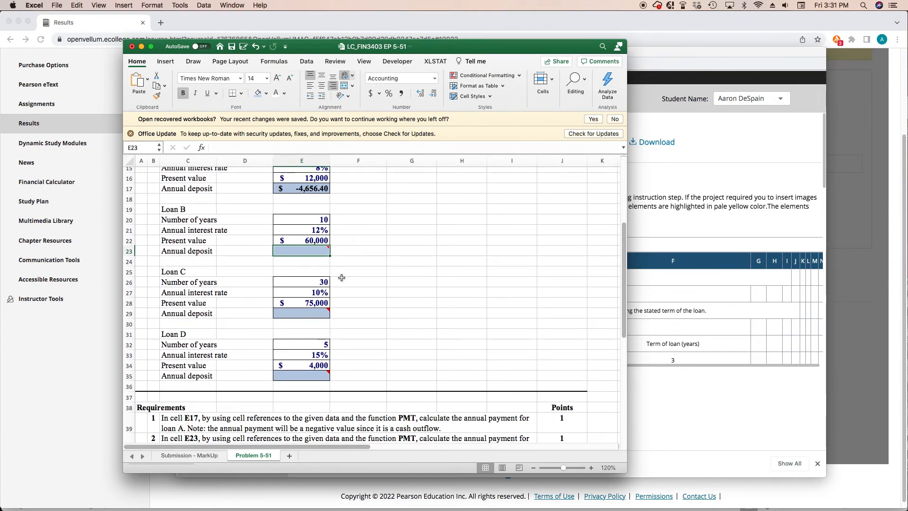
scroll(341, 277, up, 2)
scroll(342, 277, up, 4)
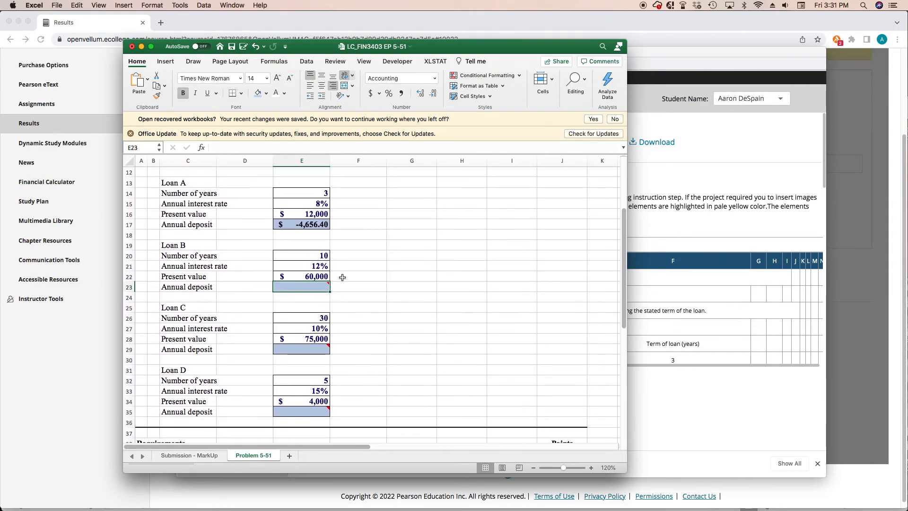
scroll(343, 278, up, 9)
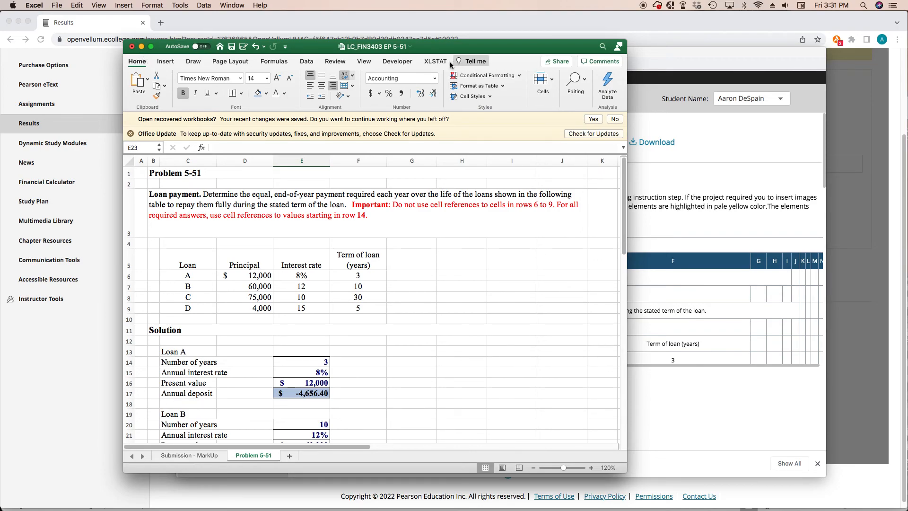
Close the marked-up LC_FIN3403 EP 5-51 workbook without saving changes
click(133, 49)
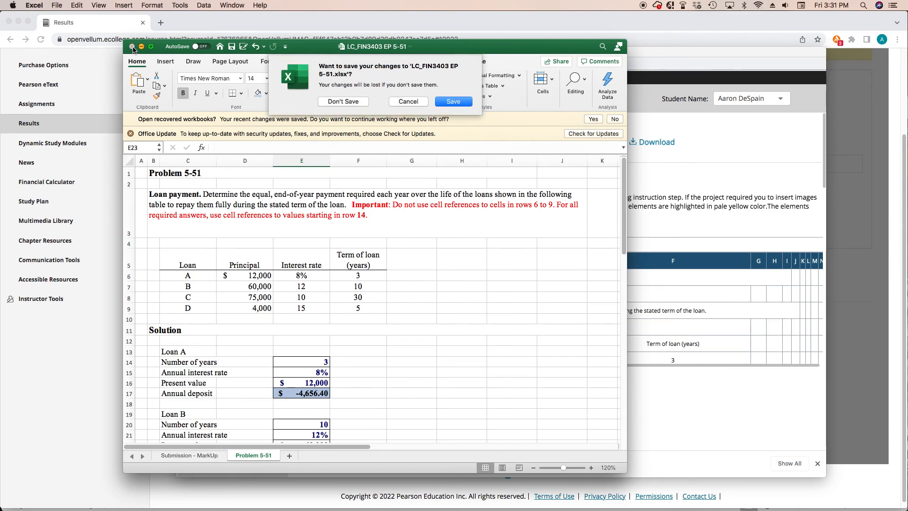
click(330, 103)
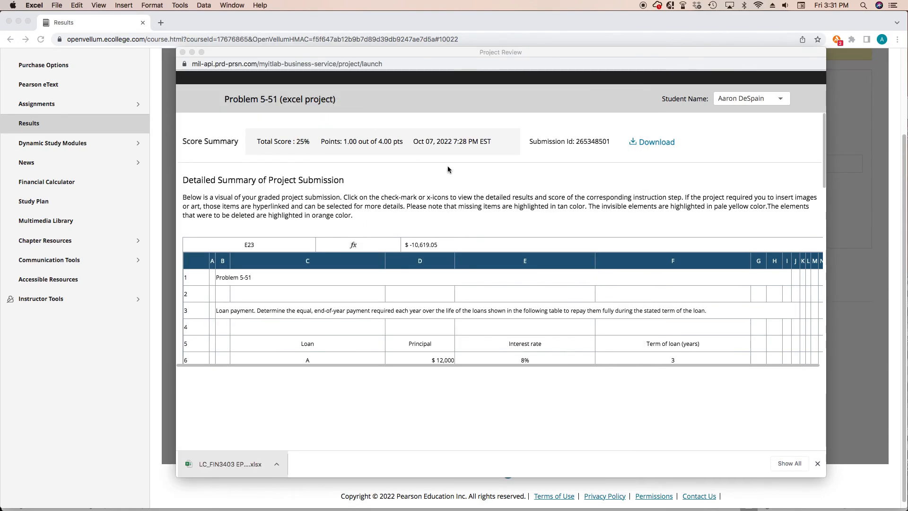